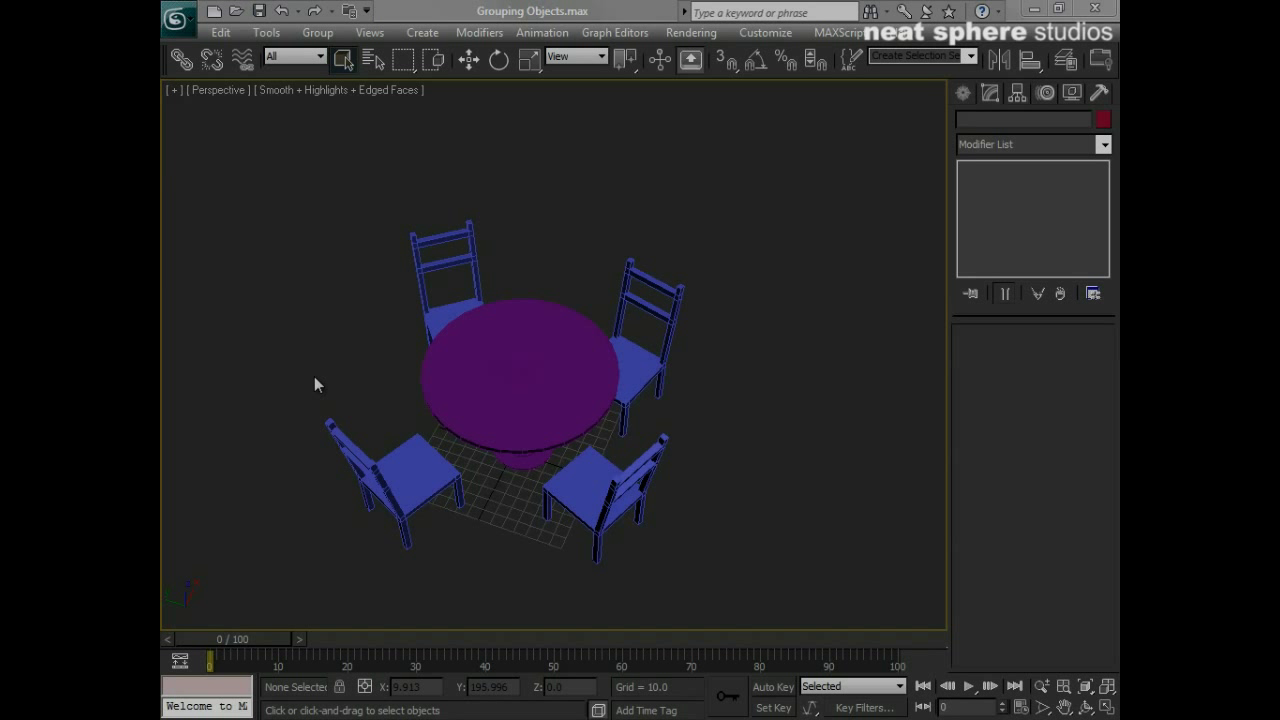
# - Select a chair and the table individually to examine the separate objects of the dining set
pyautogui.click(402, 482)
pyautogui.moveTo(490, 514)
pyautogui.keyDown('alt'); pyautogui.mouseDown(button='middle')
pyautogui.moveTo(297, 447)
pyautogui.moveTo(375, 450)
pyautogui.moveTo(481, 512)
pyautogui.mouseUp(button='middle'); pyautogui.keyUp('alt')
pyautogui.click(528, 487)
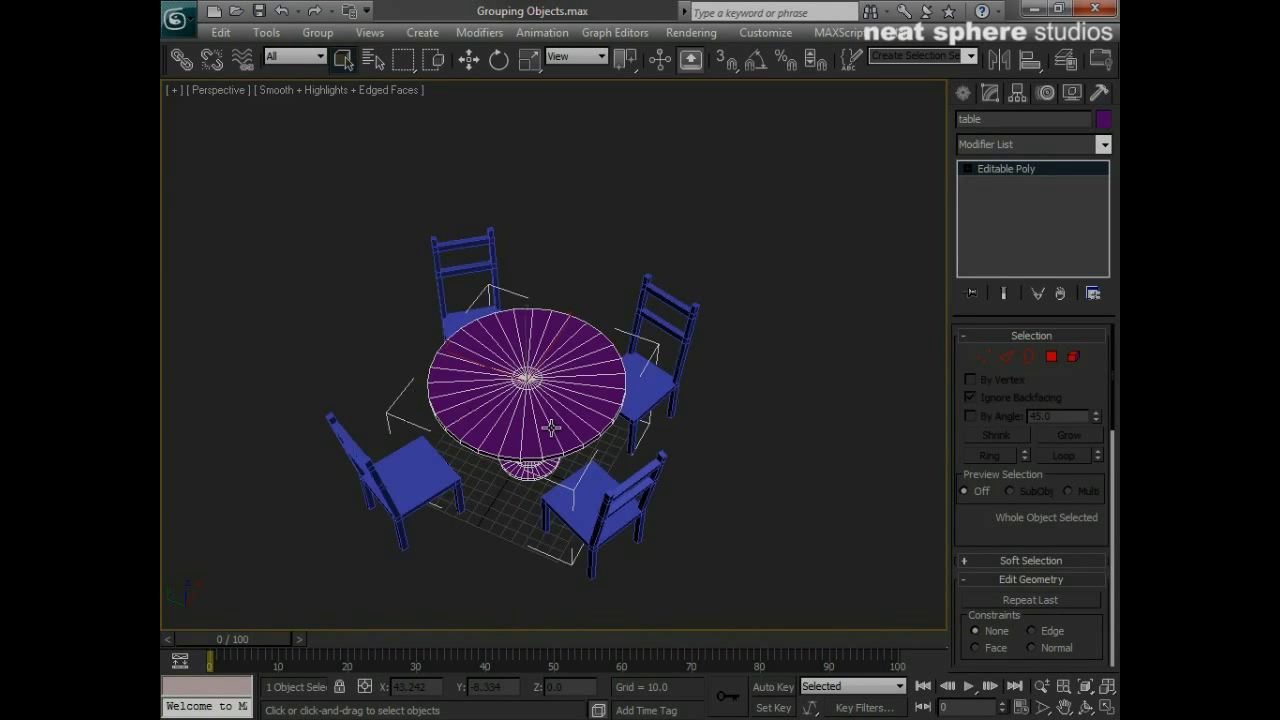
pyautogui.keyDown('alt'); pyautogui.moveTo(557, 461); pyautogui.dragTo(586, 537, button='middle'); pyautogui.keyUp('alt')
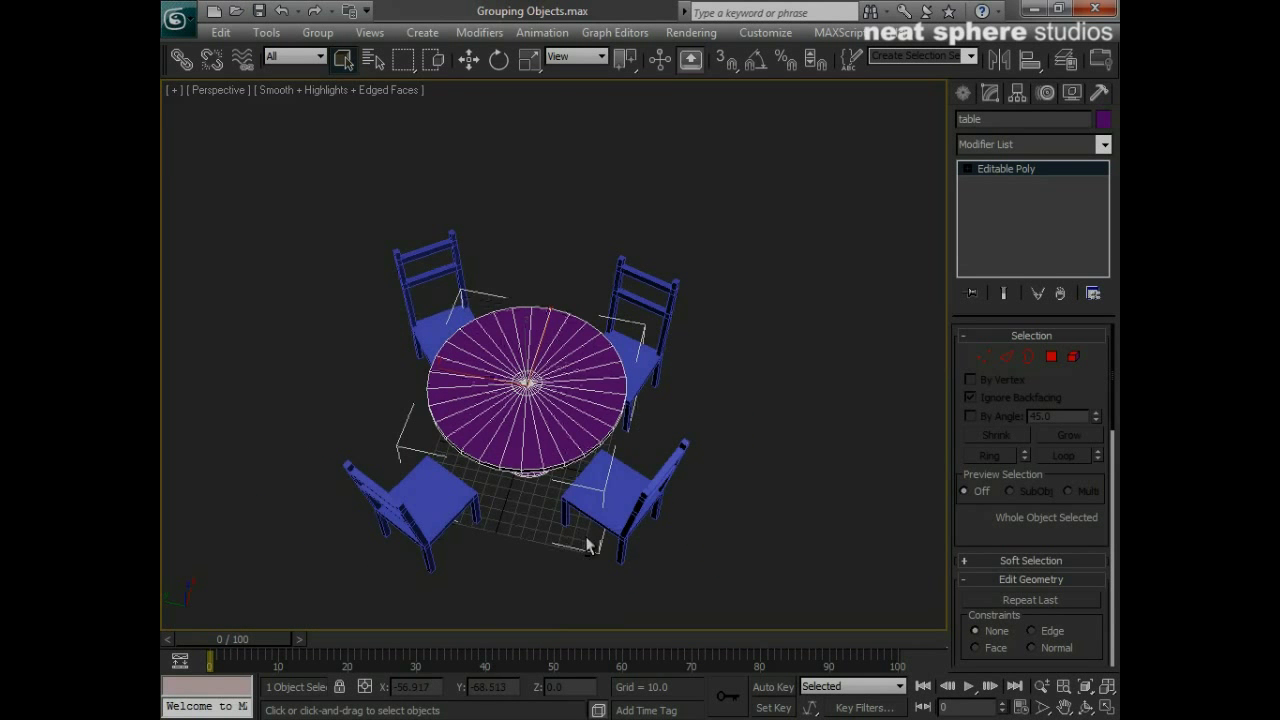
pyautogui.click(675, 392)
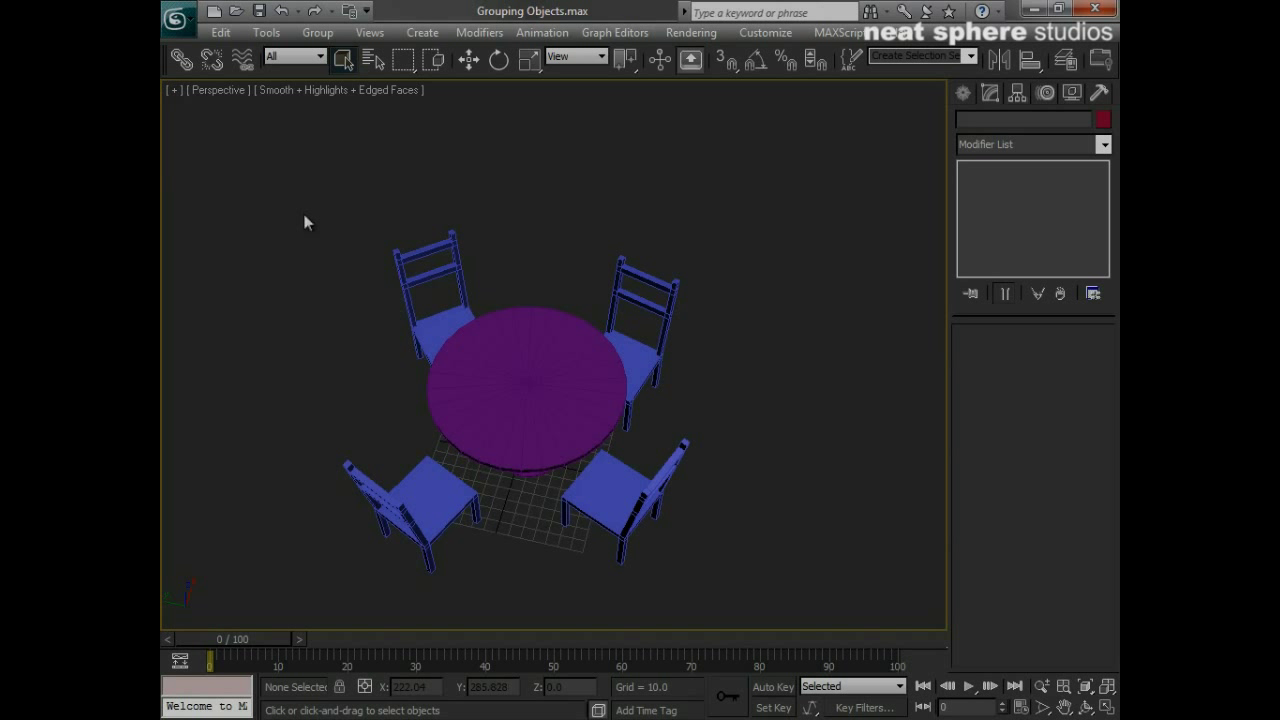
# - Try to clone the ungrouped table and four chairs together, moving the copy away from the original set
pyautogui.moveTo(304, 214); pyautogui.dragTo(726, 590)
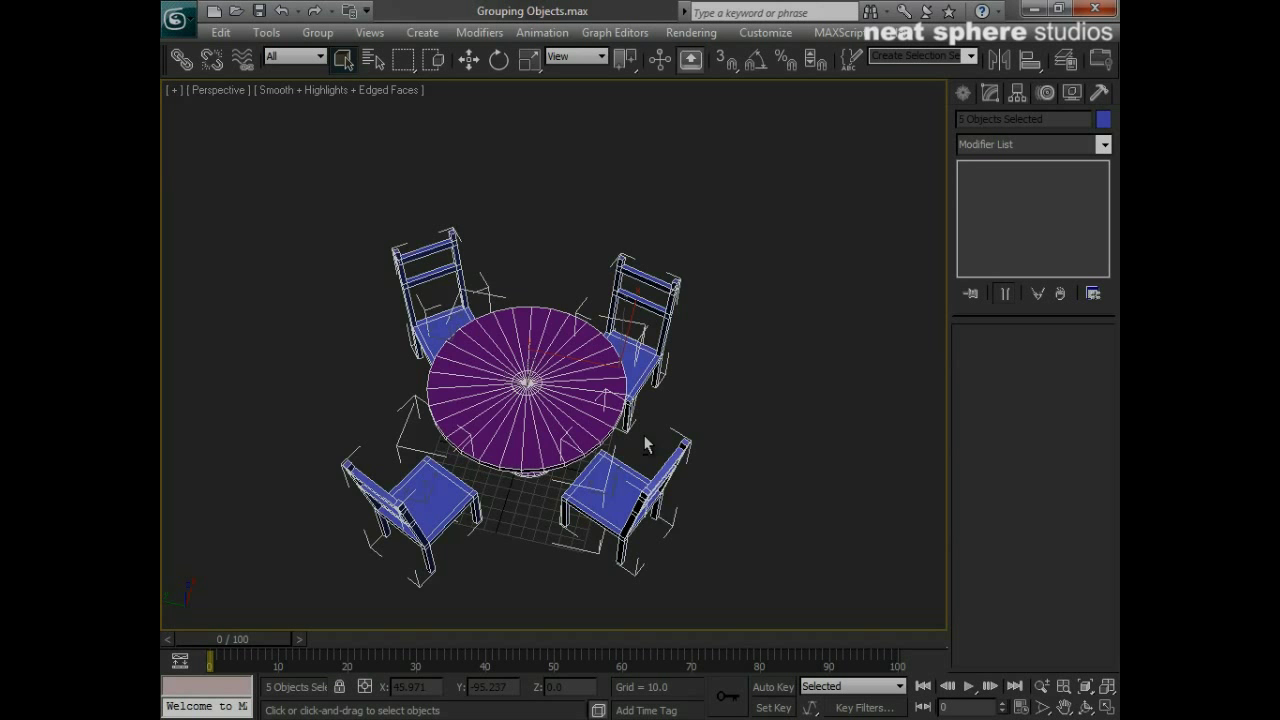
pyautogui.keyDown('alt'); pyautogui.moveTo(646, 441); pyautogui.dragTo(660, 474, button='middle'); pyautogui.keyUp('alt')
pyautogui.scroll(-3, 655, 422)
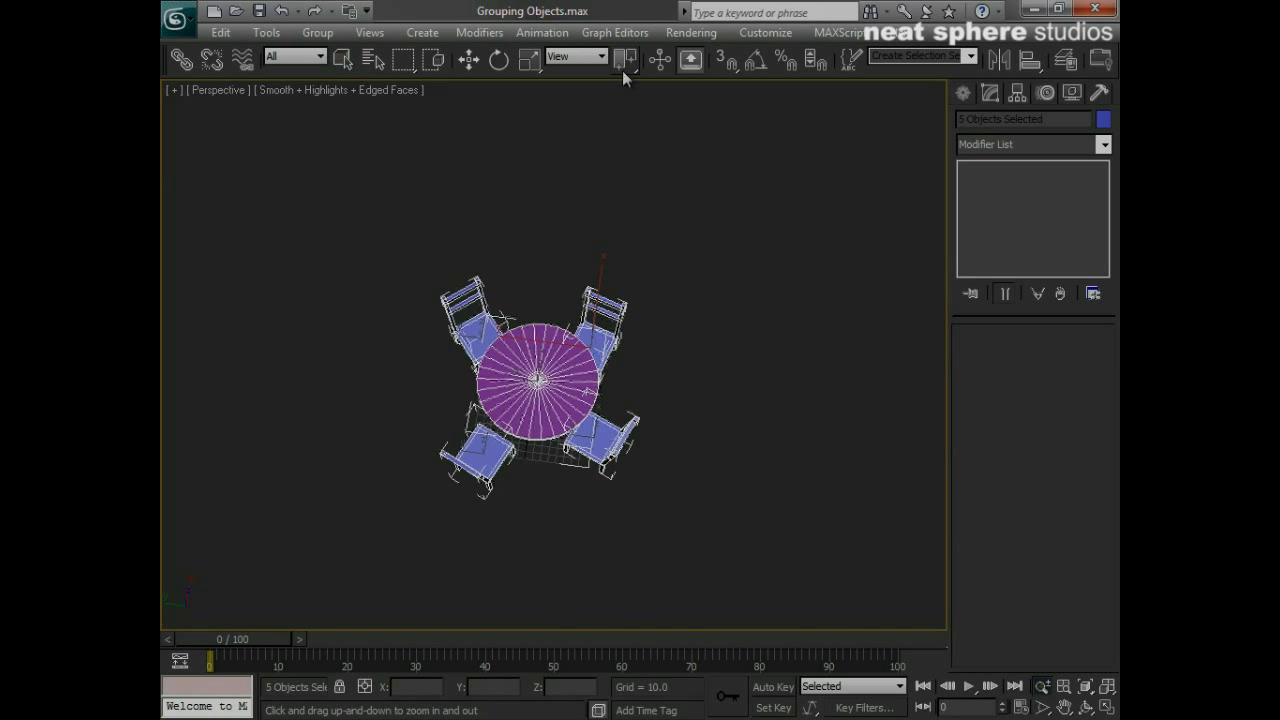
pyautogui.moveTo(624, 62); pyautogui.dragTo(630, 120)
pyautogui.click(469, 59)
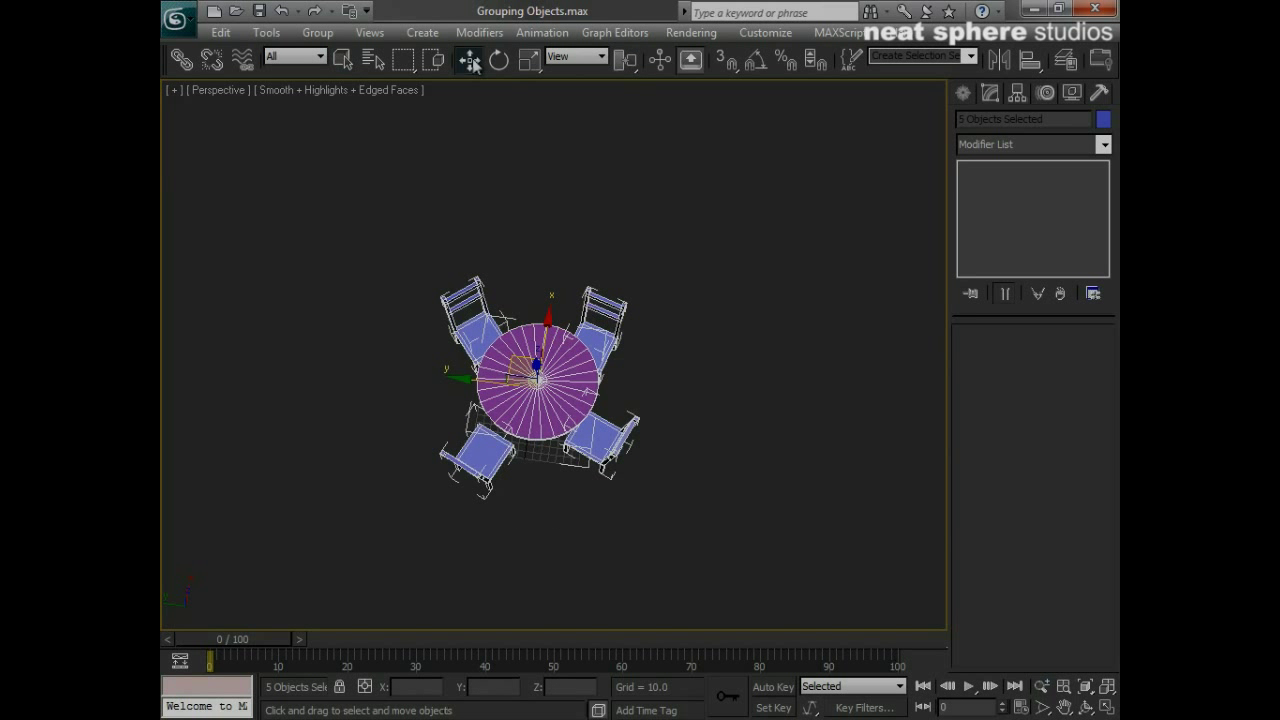
pyautogui.keyDown('alt'); pyautogui.moveTo(525, 329); pyautogui.dragTo(530, 362, button='middle'); pyautogui.keyUp('alt')
pyautogui.keyDown('shift'); pyautogui.moveTo(530, 363); pyautogui.dragTo(735, 234); pyautogui.keyUp('shift')
pyautogui.click(733, 448)
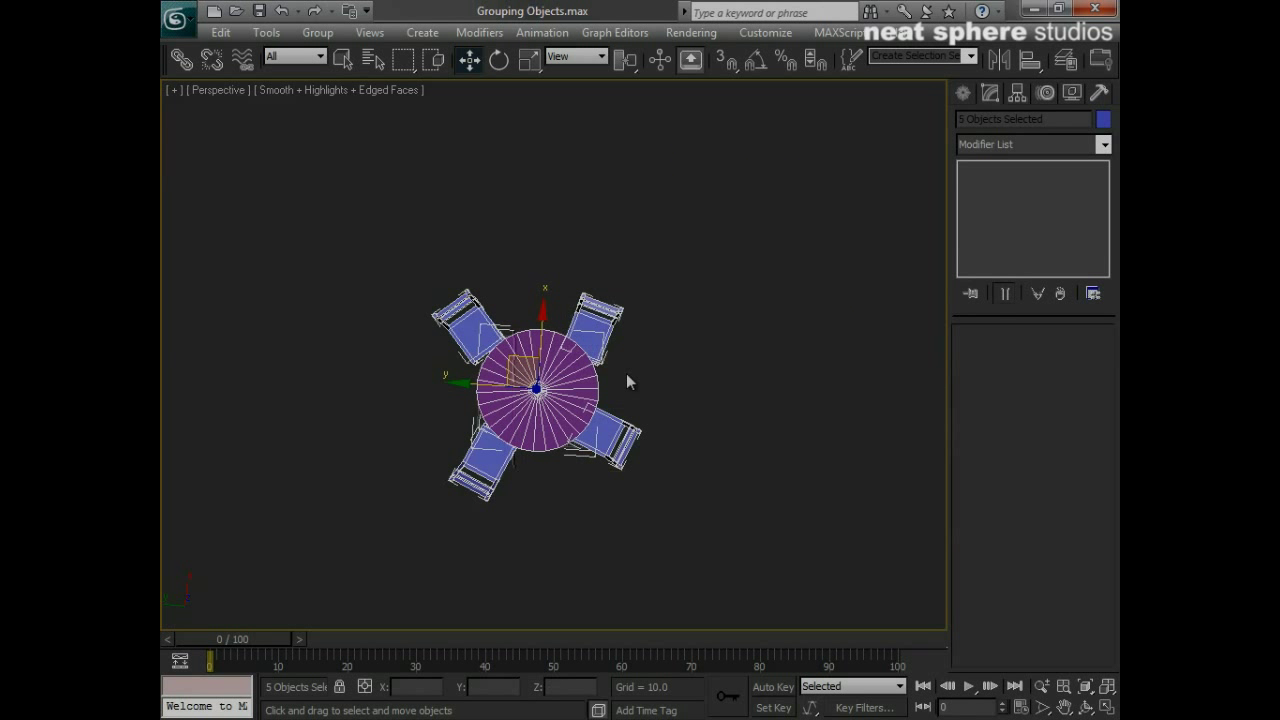
pyautogui.moveTo(618, 367); pyautogui.dragTo(569, 368, button='middle')
pyautogui.keyDown('alt'); pyautogui.moveTo(577, 459); pyautogui.dragTo(560, 437, button='middle'); pyautogui.keyUp('alt')
pyautogui.hotkey('alt', 'z')
pyautogui.moveTo(560, 437); pyautogui.dragTo(561, 285)
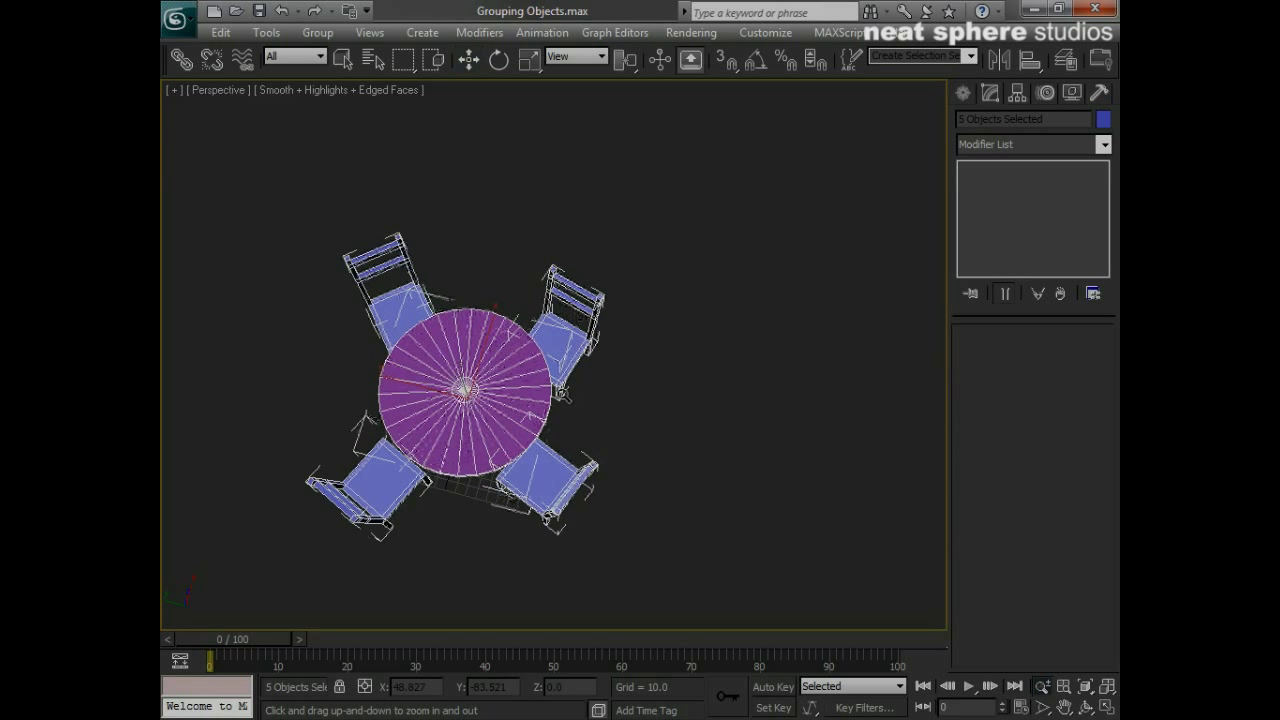
pyautogui.keyDown('alt'); pyautogui.moveTo(572, 431); pyautogui.dragTo(601, 395, button='middle'); pyautogui.keyUp('alt')
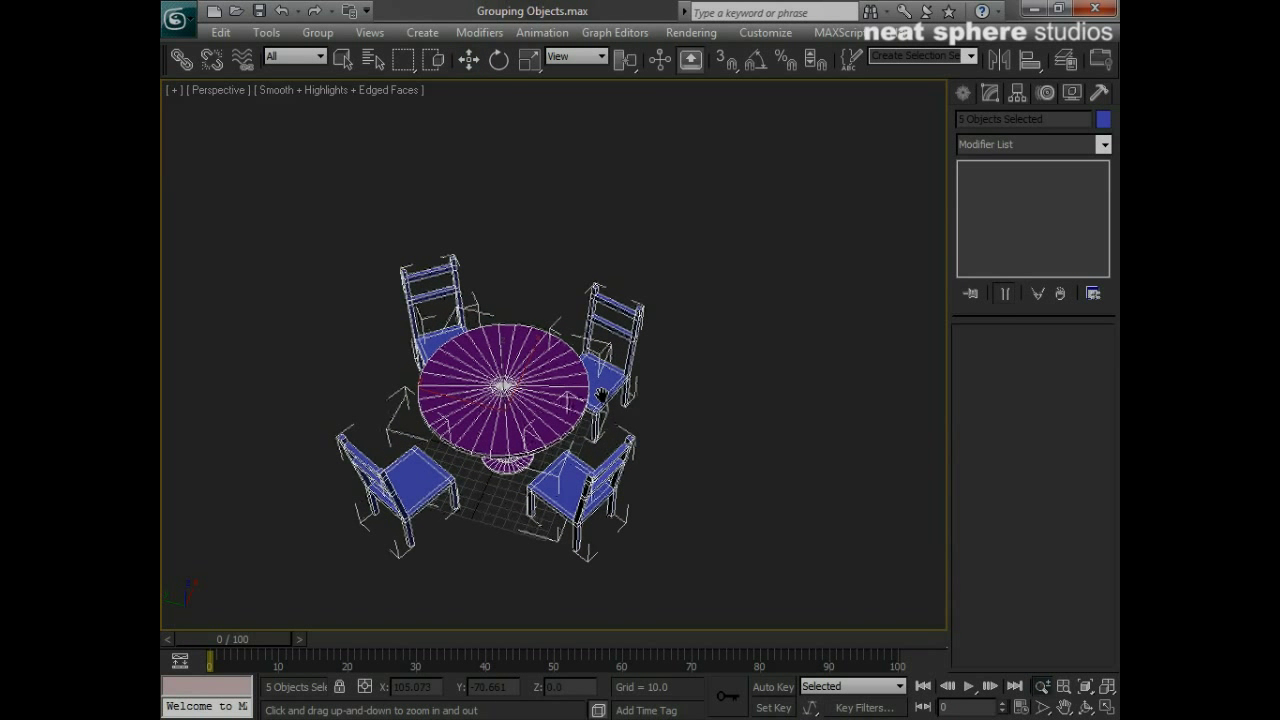
pyautogui.press('w')
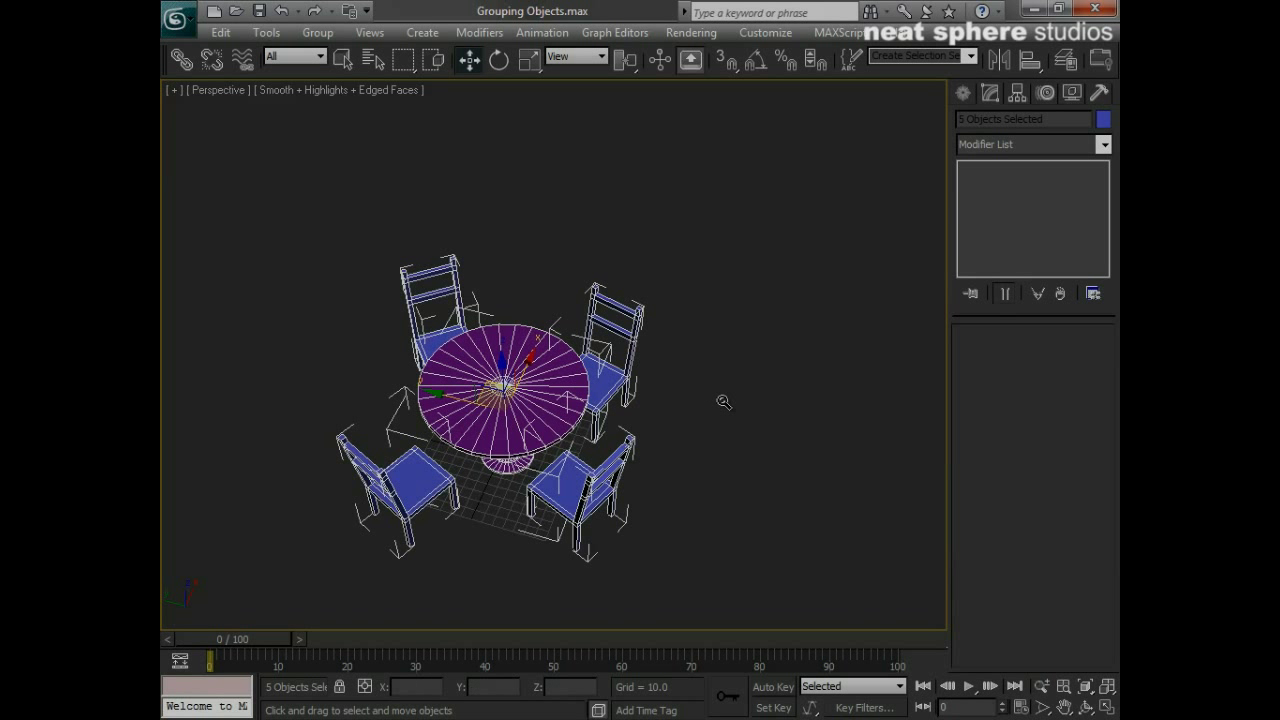
pyautogui.click(724, 402)
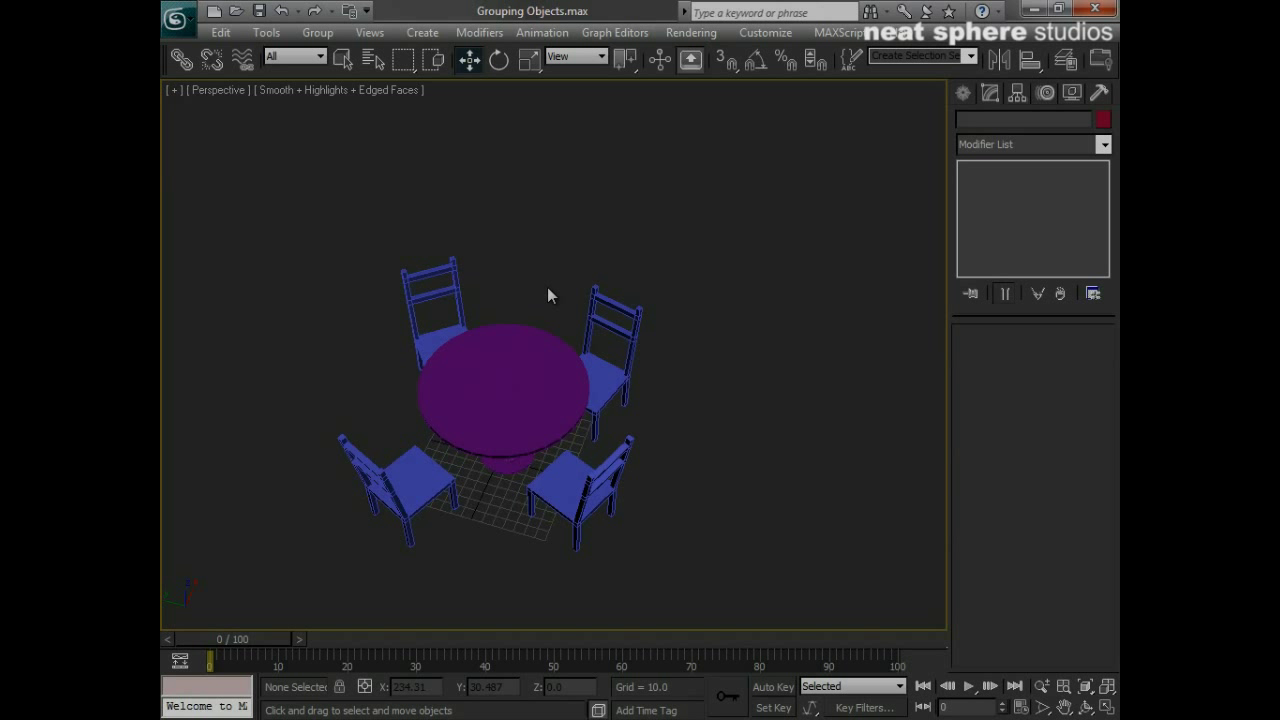
# - Select the table and all four chairs and group them under the name "table and chairs"
pyautogui.moveTo(278, 196); pyautogui.dragTo(691, 591)
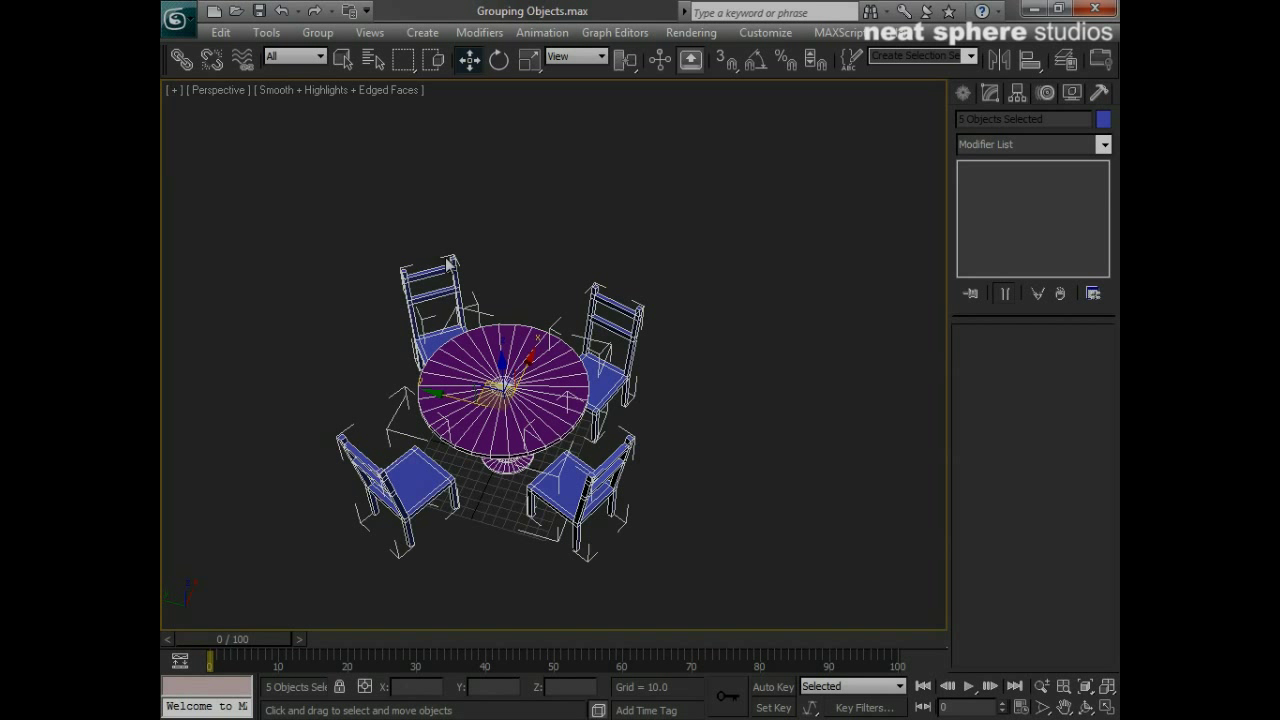
pyautogui.click(318, 34)
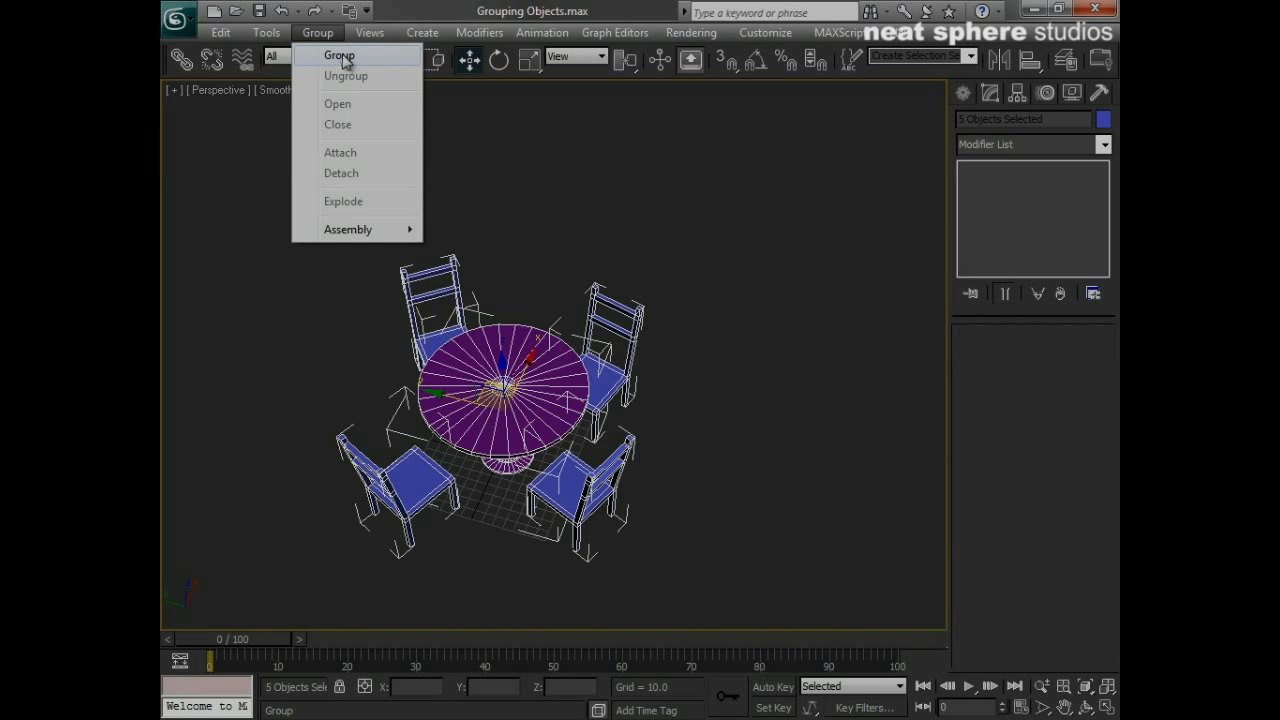
pyautogui.click(342, 57)
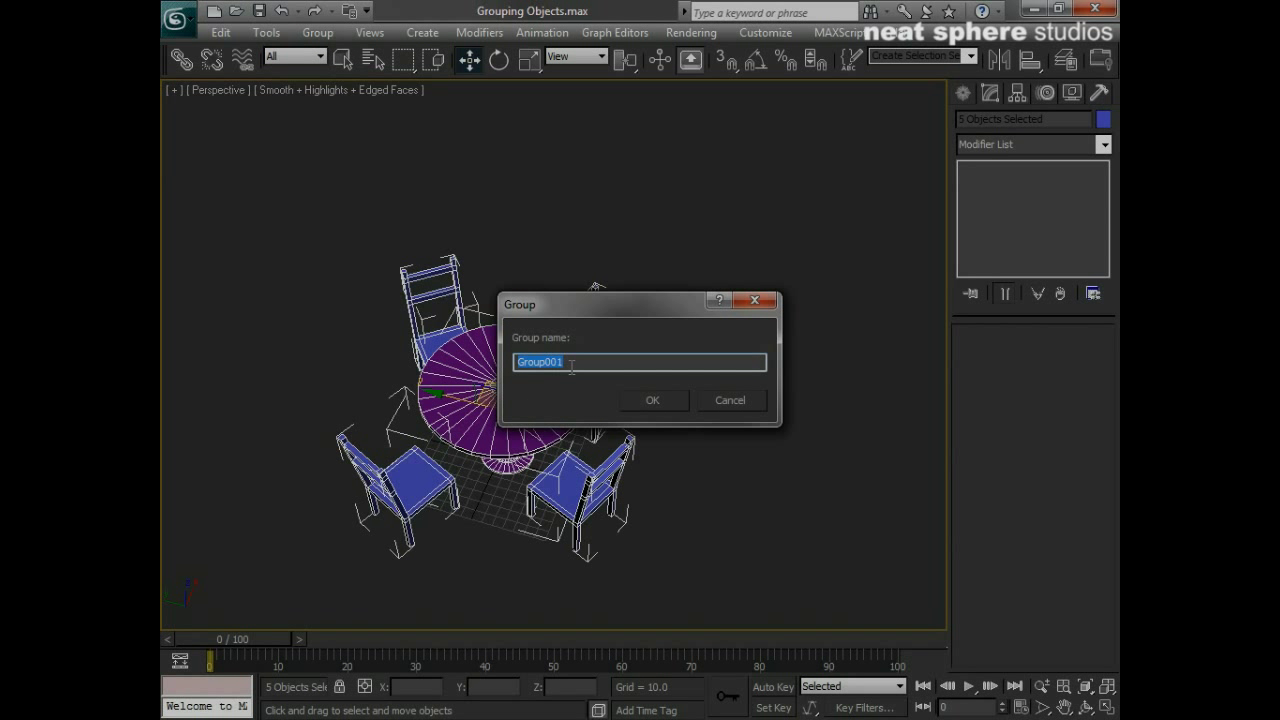
pyautogui.write('table and chairs')
pyautogui.click(666, 403)
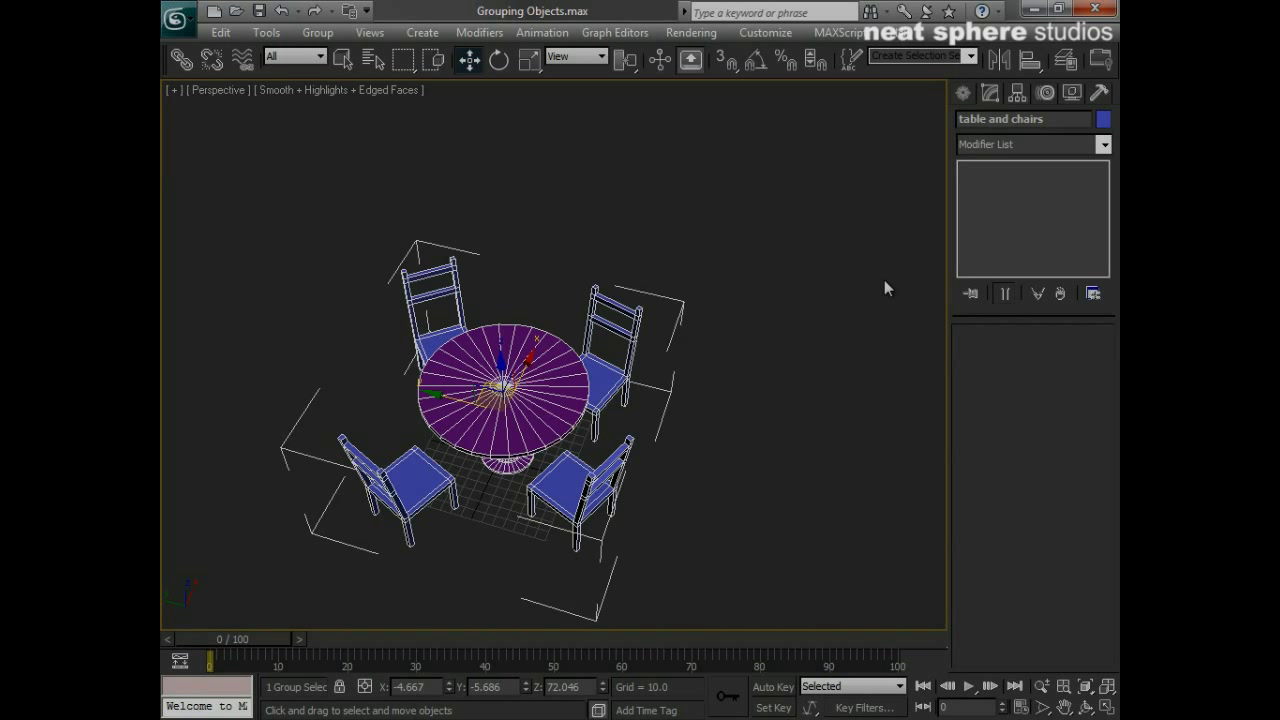
# - Reselect the "table and chairs" group and open it so its members can be edited individually
pyautogui.click(820, 366)
pyautogui.click(457, 397)
pyautogui.keyDown('alt'); pyautogui.moveTo(277, 409); pyautogui.dragTo(432, 328, button='middle'); pyautogui.keyUp('alt')
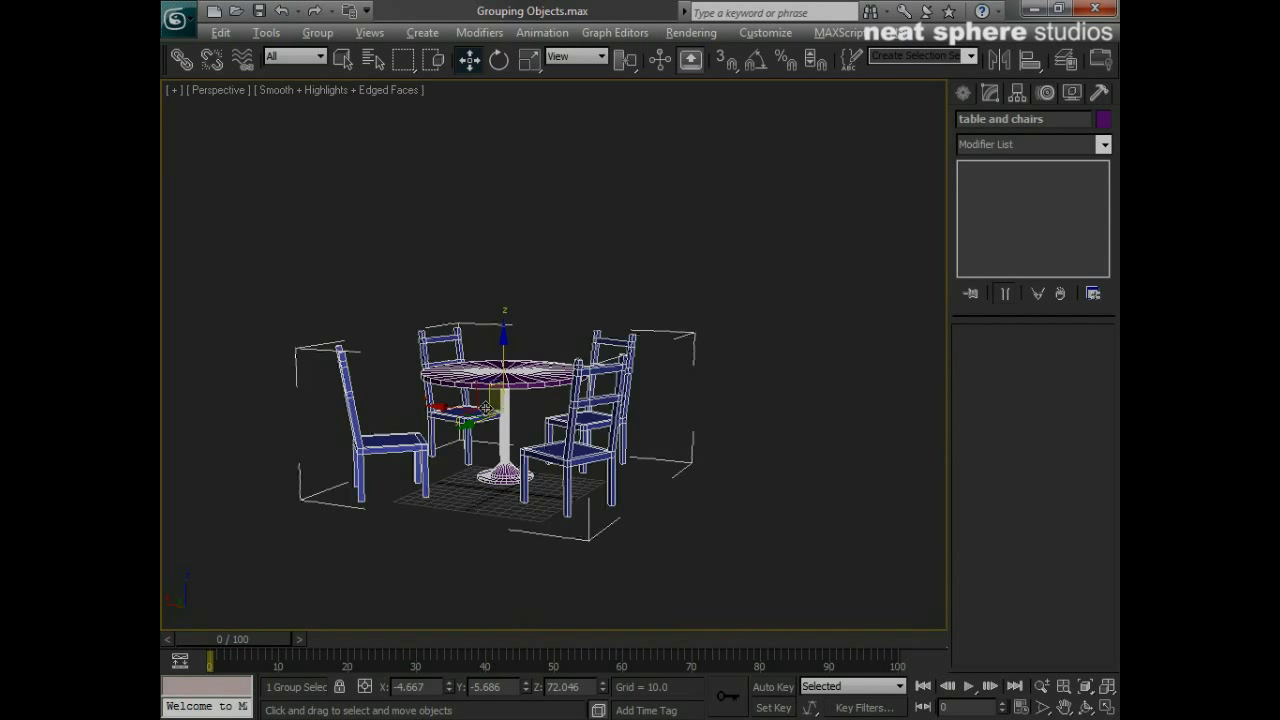
pyautogui.keyDown('alt'); pyautogui.moveTo(485, 407); pyautogui.dragTo(508, 439, button='middle'); pyautogui.keyUp('alt')
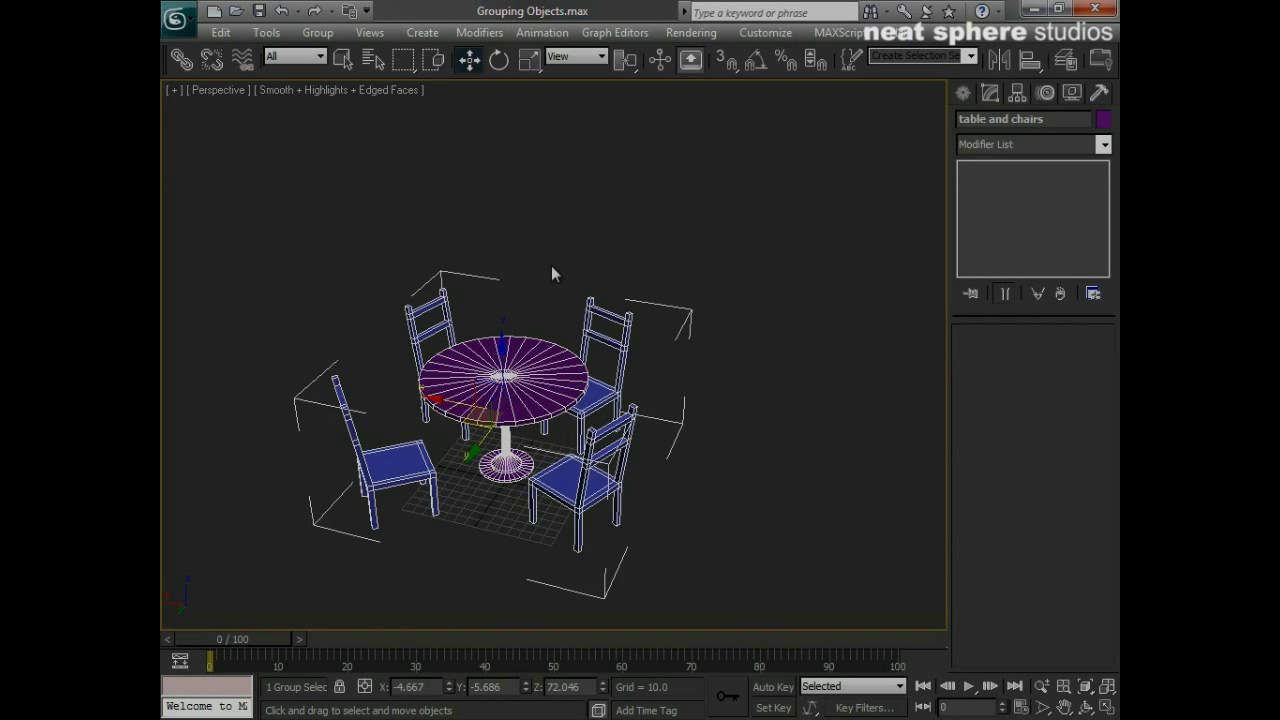
pyautogui.click(301, 35)
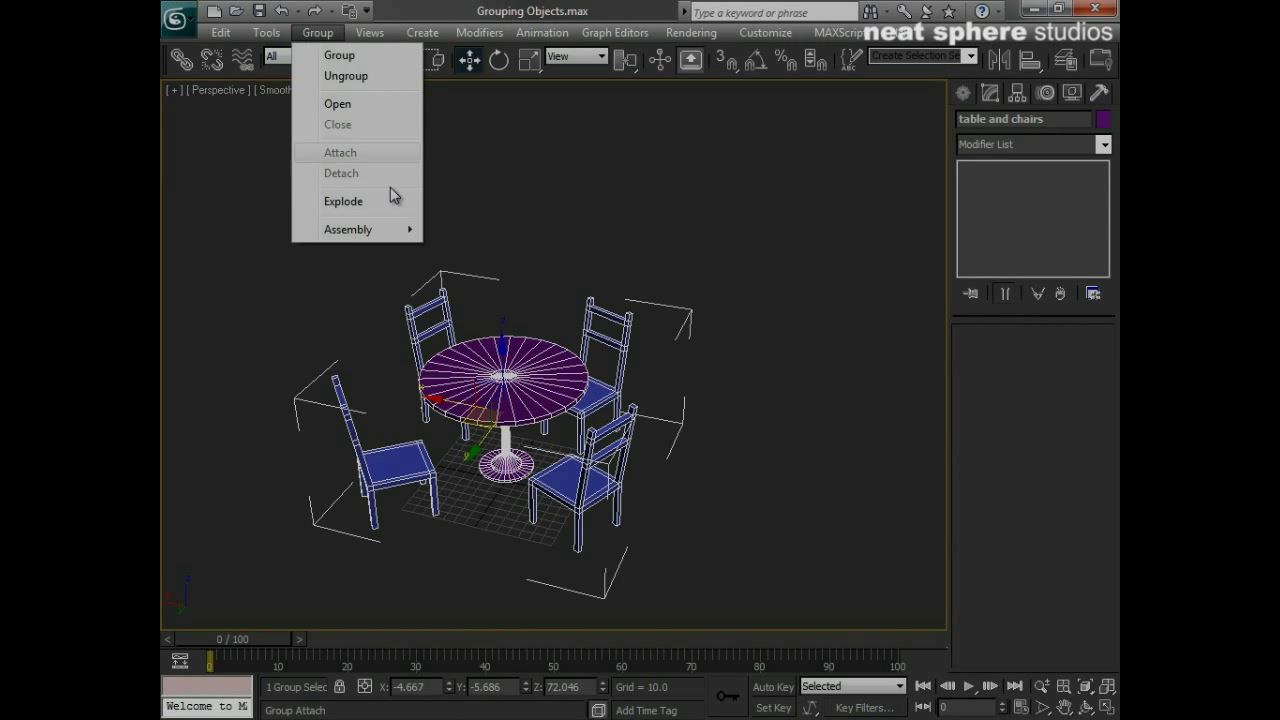
pyautogui.click(333, 106)
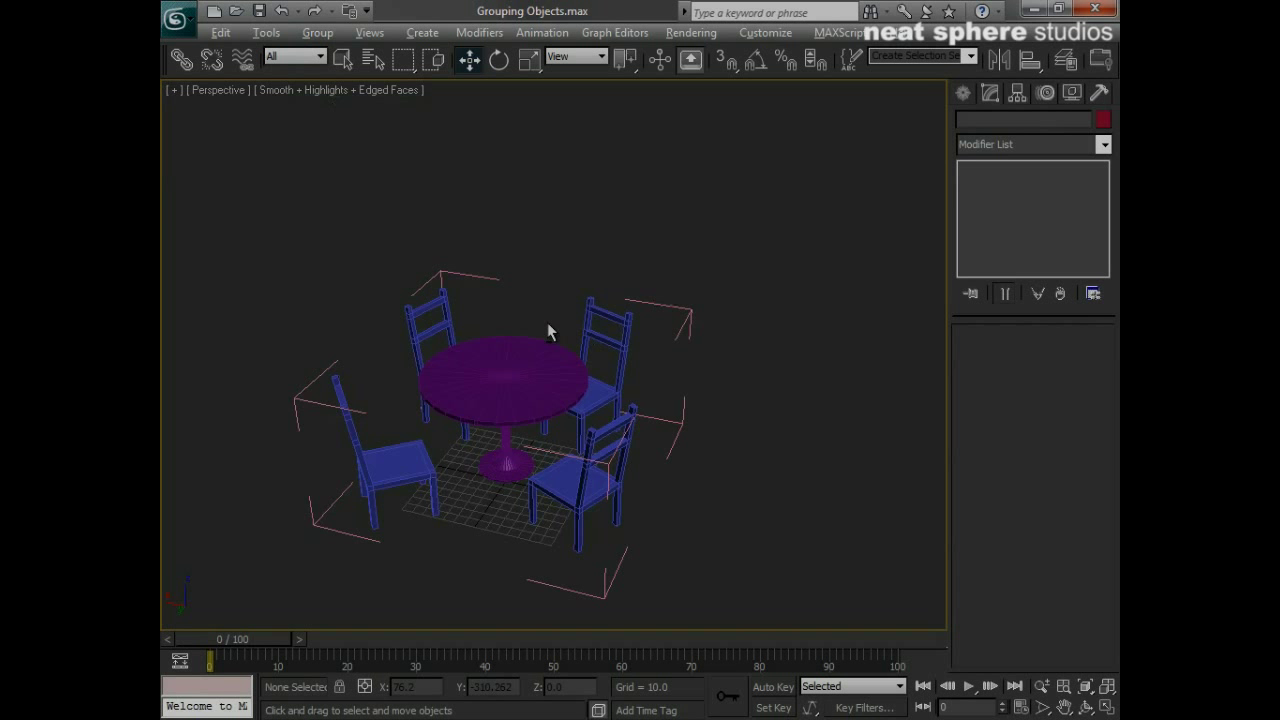
# - Select the table alone inside the open group and move it slightly horizontally relative to the chairs
pyautogui.keyDown('alt'); pyautogui.moveTo(548, 331); pyautogui.dragTo(549, 386, button='middle'); pyautogui.keyUp('alt')
pyautogui.click(488, 277)
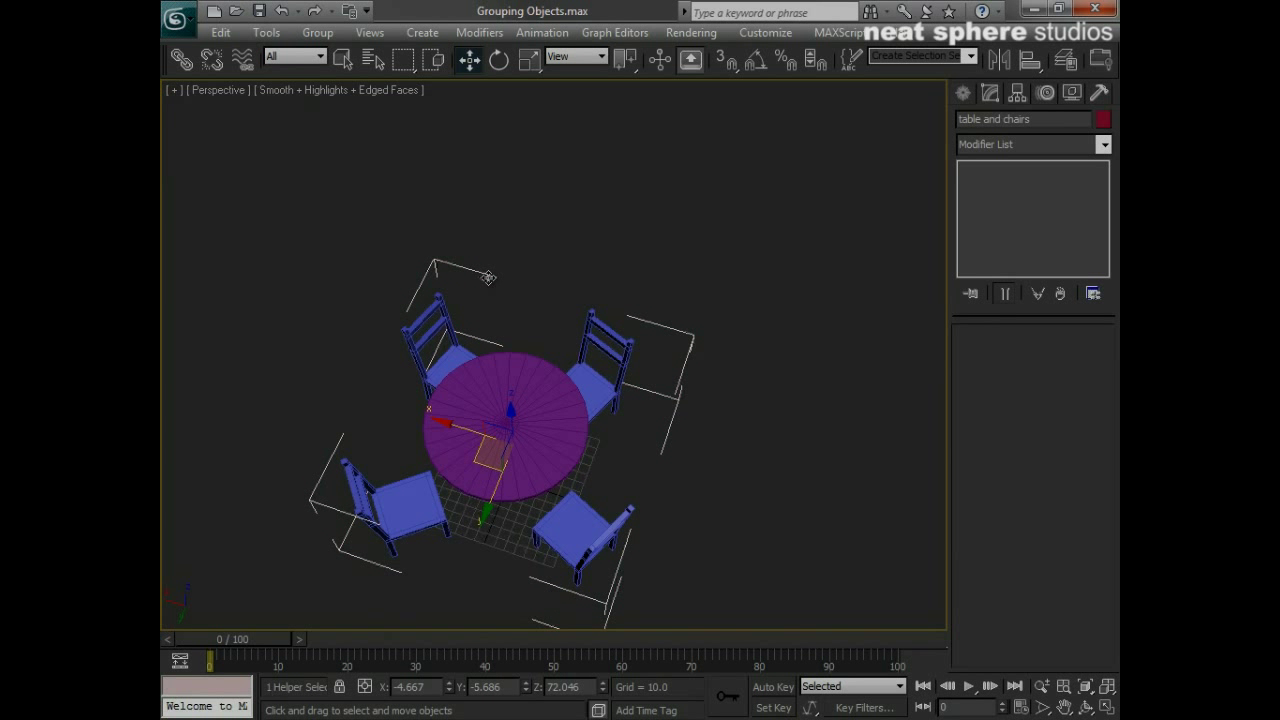
pyautogui.moveTo(470, 465)
pyautogui.keyDown('alt'); pyautogui.mouseDown(button='middle')
pyautogui.moveTo(400, 410)
pyautogui.moveTo(490, 477)
pyautogui.mouseUp(button='middle'); pyautogui.keyUp('alt')
pyautogui.click(551, 427)
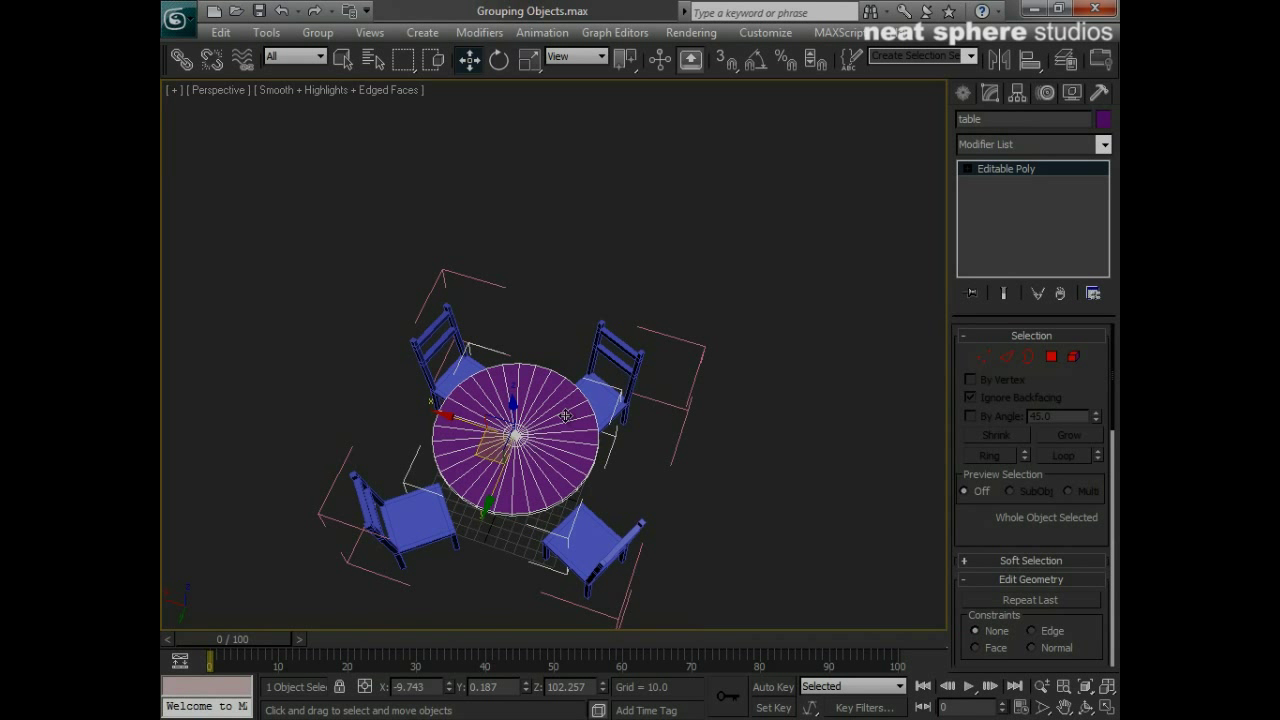
pyautogui.moveTo(477, 459)
pyautogui.mouseDown()
pyautogui.moveTo(440, 479)
pyautogui.moveTo(497, 520)
pyautogui.moveTo(472, 442)
pyautogui.moveTo(495, 457)
pyautogui.moveTo(487, 468)
pyautogui.mouseUp()
# - Select the bounding bracket of the open "table and chairs" group and close the group
pyautogui.click(486, 283)
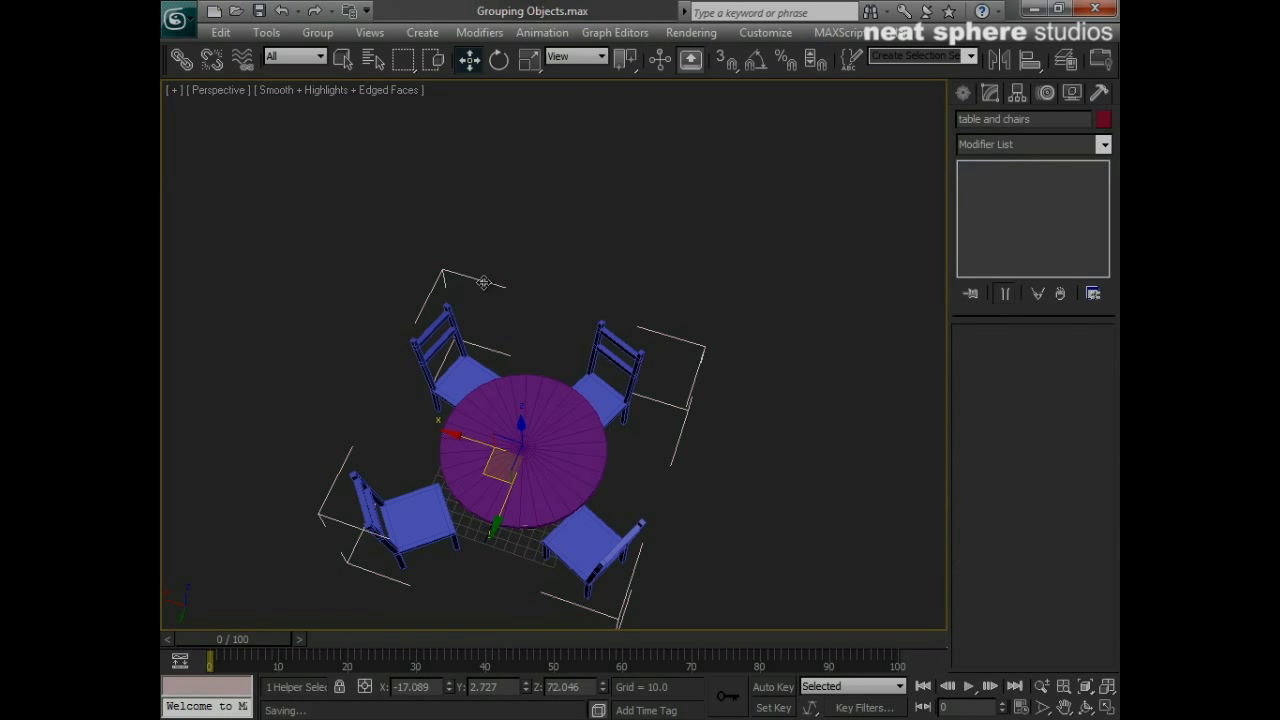
pyautogui.click(318, 33)
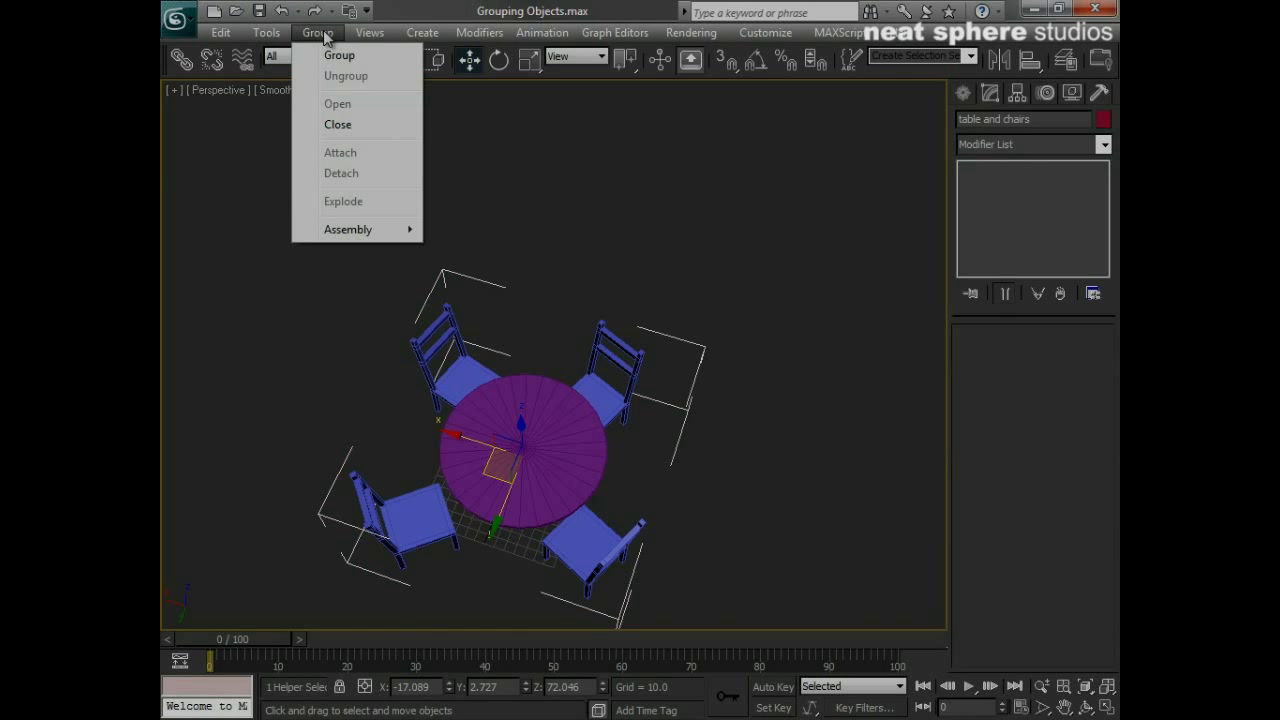
pyautogui.click(337, 125)
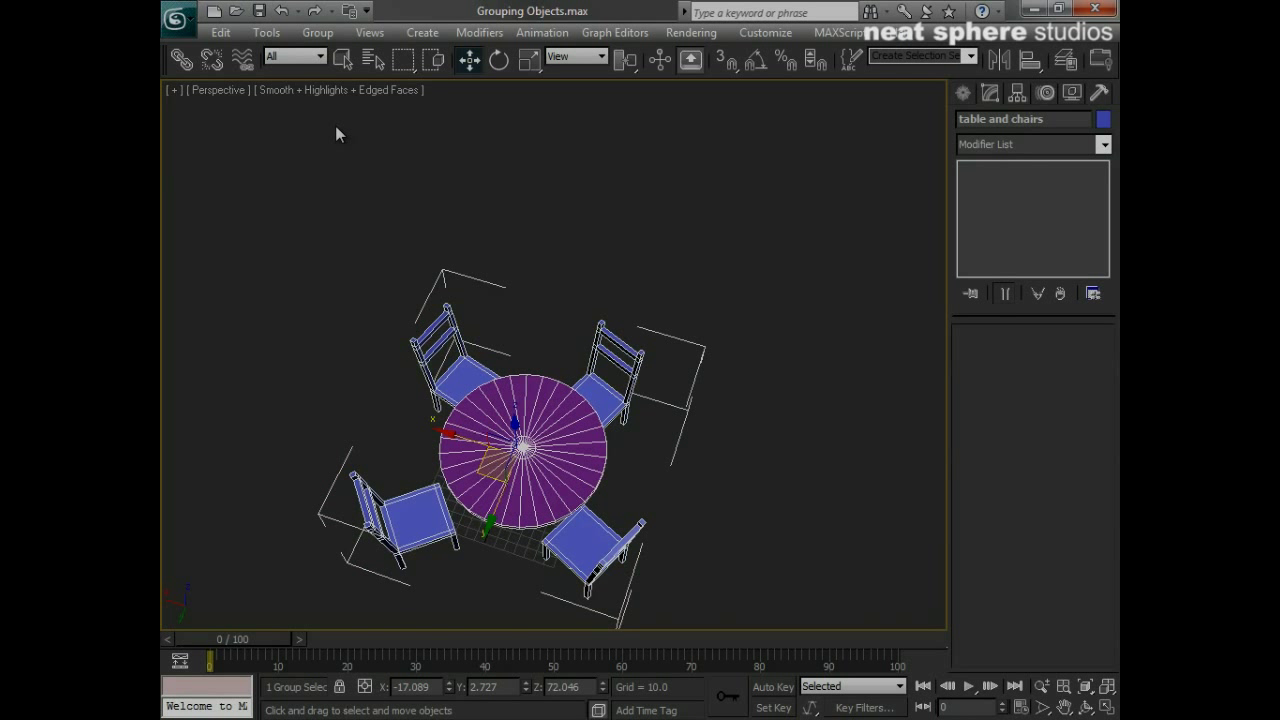
# - Try to explode the "table and chairs" group into separate objects
pyautogui.click(318, 33)
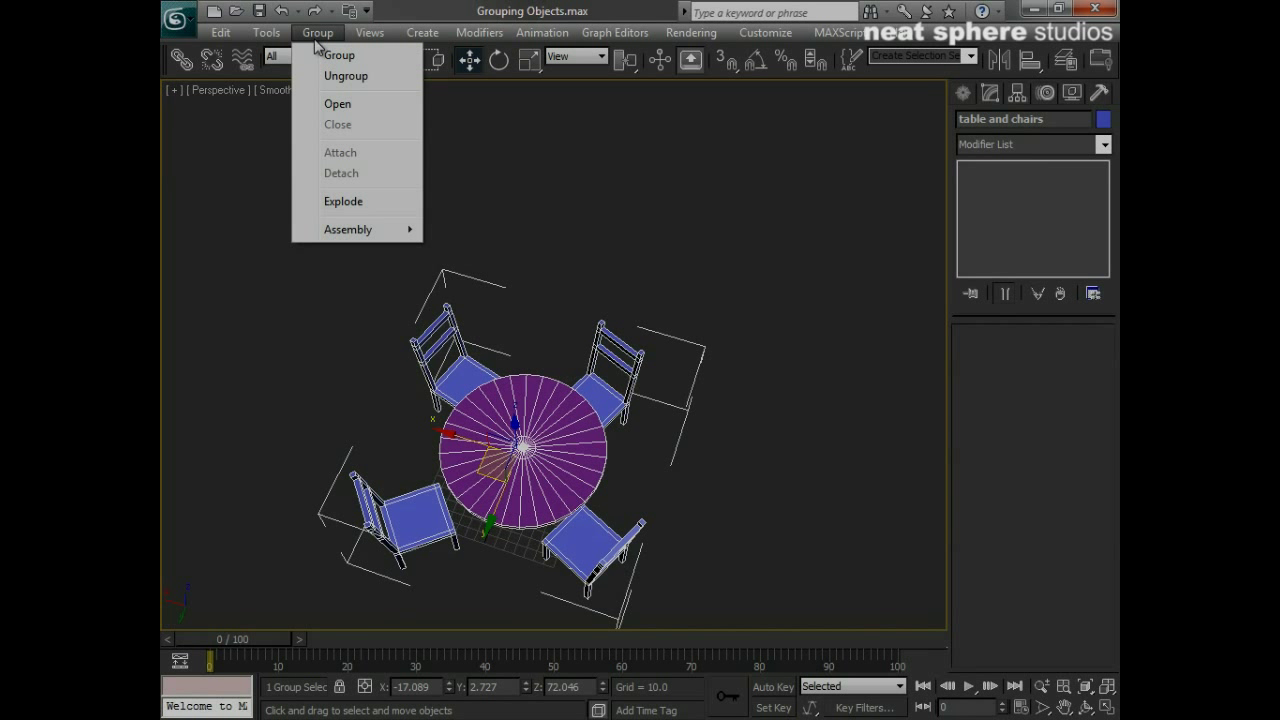
pyautogui.click(345, 203)
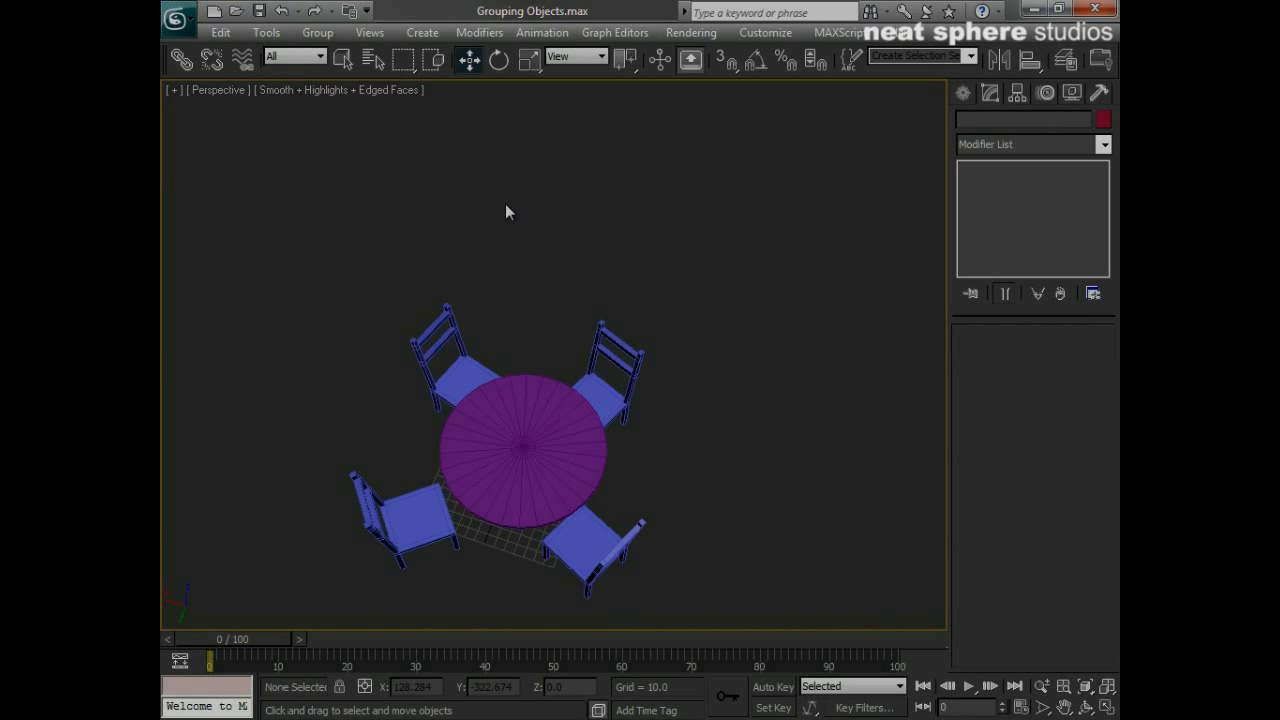
# - Clone the "table and chairs" group as one instance beside the original and rotate the copy about its vertical axis
pyautogui.click(552, 396)
pyautogui.keyDown('alt'); pyautogui.moveTo(552, 396); pyautogui.dragTo(413, 380, button='middle'); pyautogui.keyUp('alt')
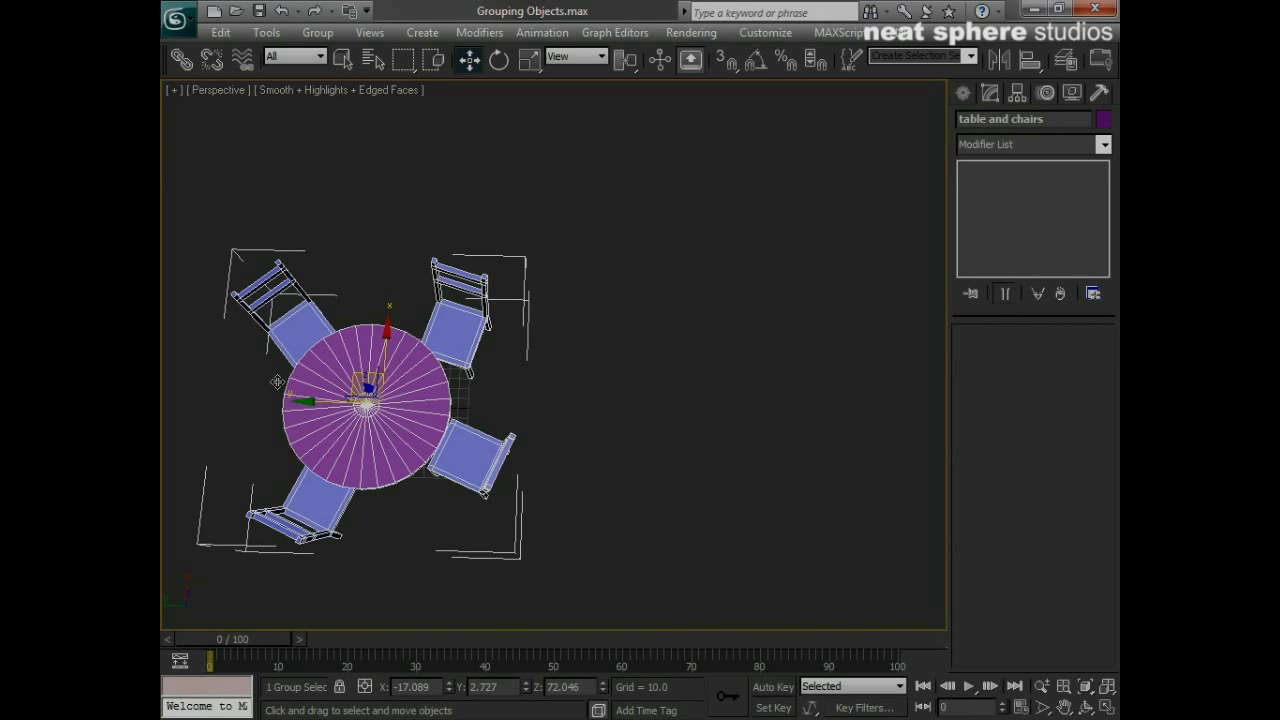
pyautogui.keyDown('shift'); pyautogui.moveTo(305, 403); pyautogui.dragTo(651, 411); pyautogui.keyUp('shift')
pyautogui.click(636, 448)
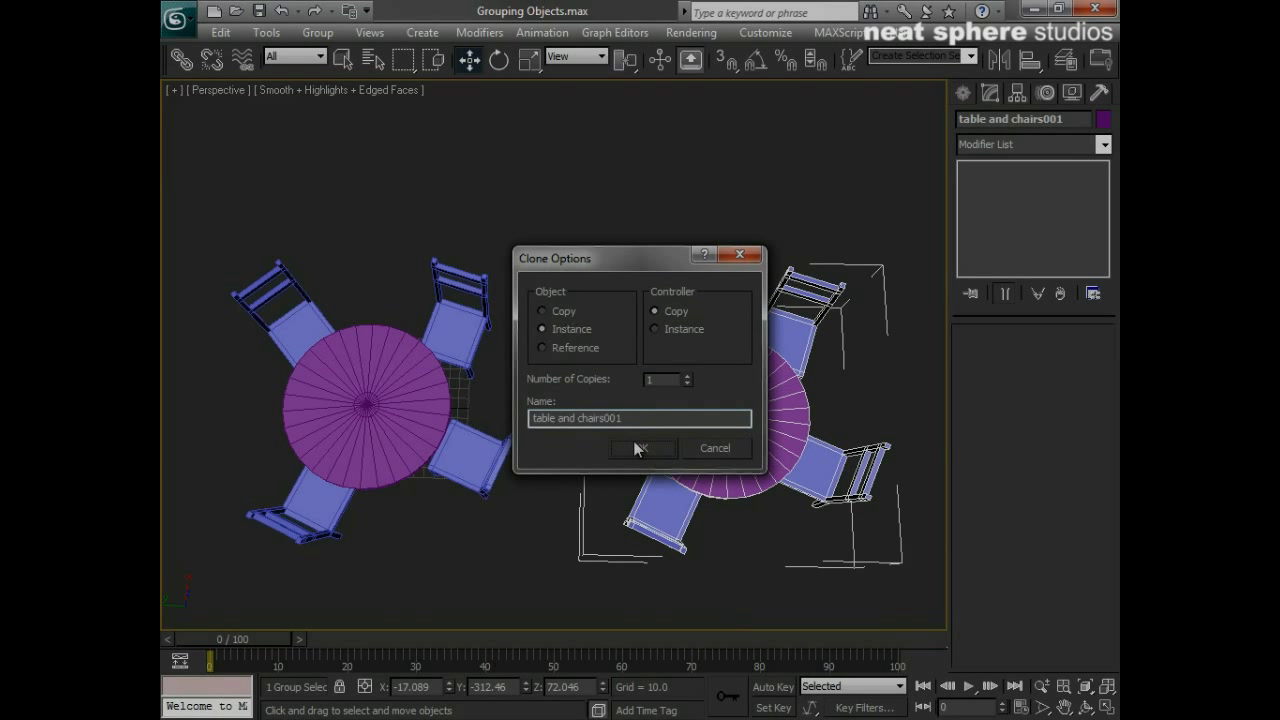
pyautogui.click(504, 64)
pyautogui.moveTo(677, 462)
pyautogui.mouseDown()
pyautogui.moveTo(790, 495)
pyautogui.moveTo(864, 468)
pyautogui.moveTo(881, 482)
pyautogui.mouseUp()
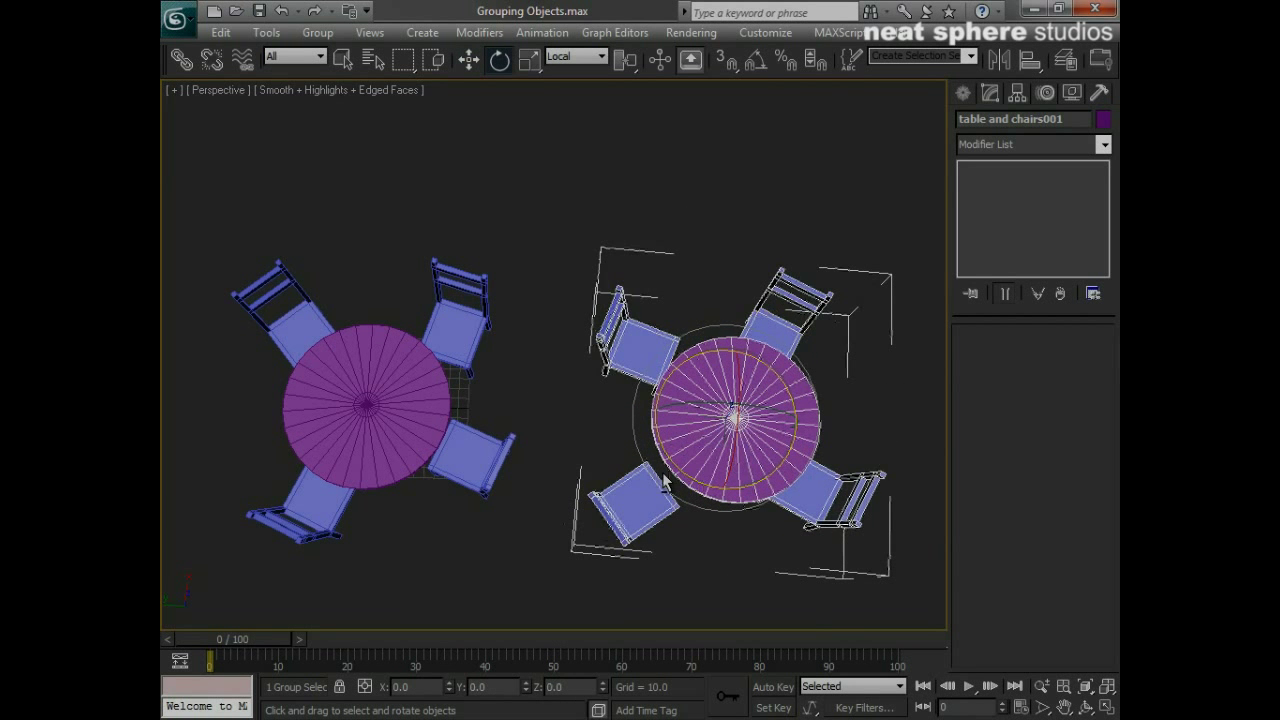
# - Select both table groups and clone them sideways as three instance copies, forming four evenly spaced pairs, then clear the selection
pyautogui.keyDown('alt'); pyautogui.moveTo(666, 483); pyautogui.dragTo(674, 379, button='middle'); pyautogui.keyUp('alt')
pyautogui.scroll(-4, 565, 395)
pyautogui.press('q')
pyautogui.moveTo(433, 289)
pyautogui.mouseDown()
pyautogui.moveTo(609, 429)
pyautogui.moveTo(662, 410)
pyautogui.mouseUp()
pyautogui.keyDown('alt'); pyautogui.moveTo(503, 482); pyautogui.dragTo(678, 488, button='middle'); pyautogui.keyUp('alt')
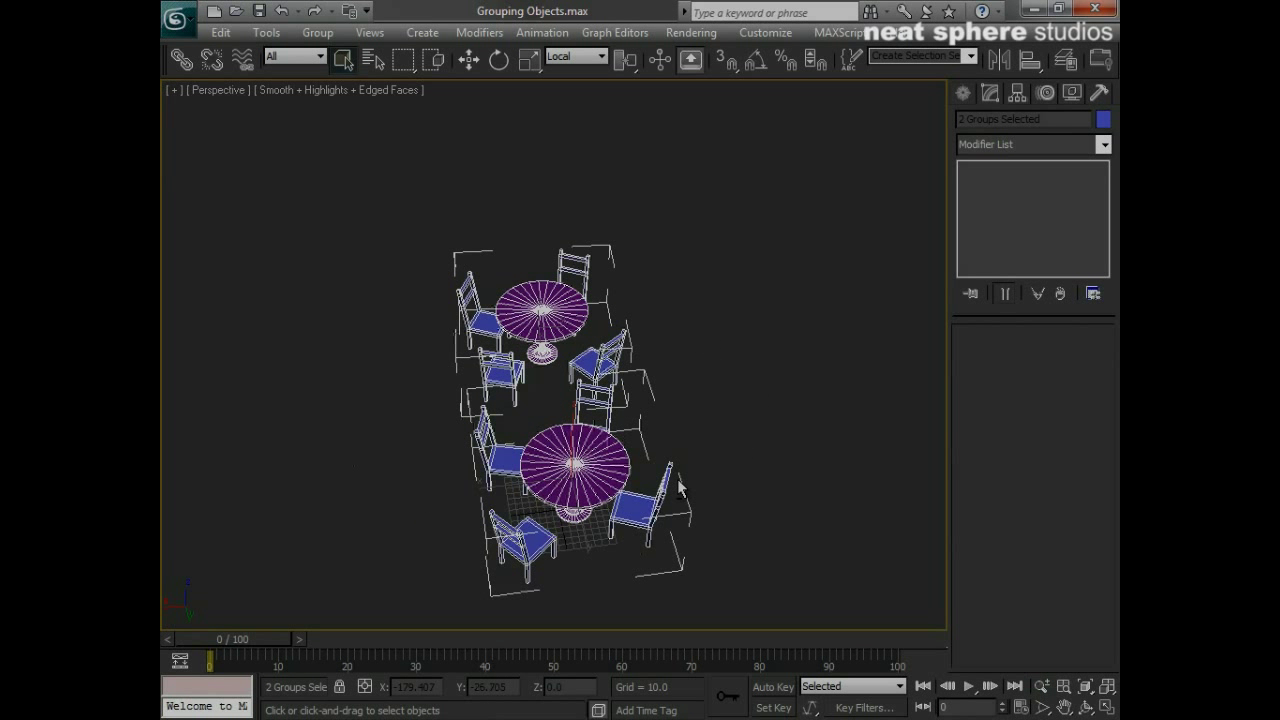
pyautogui.press('q')
pyautogui.press('w')
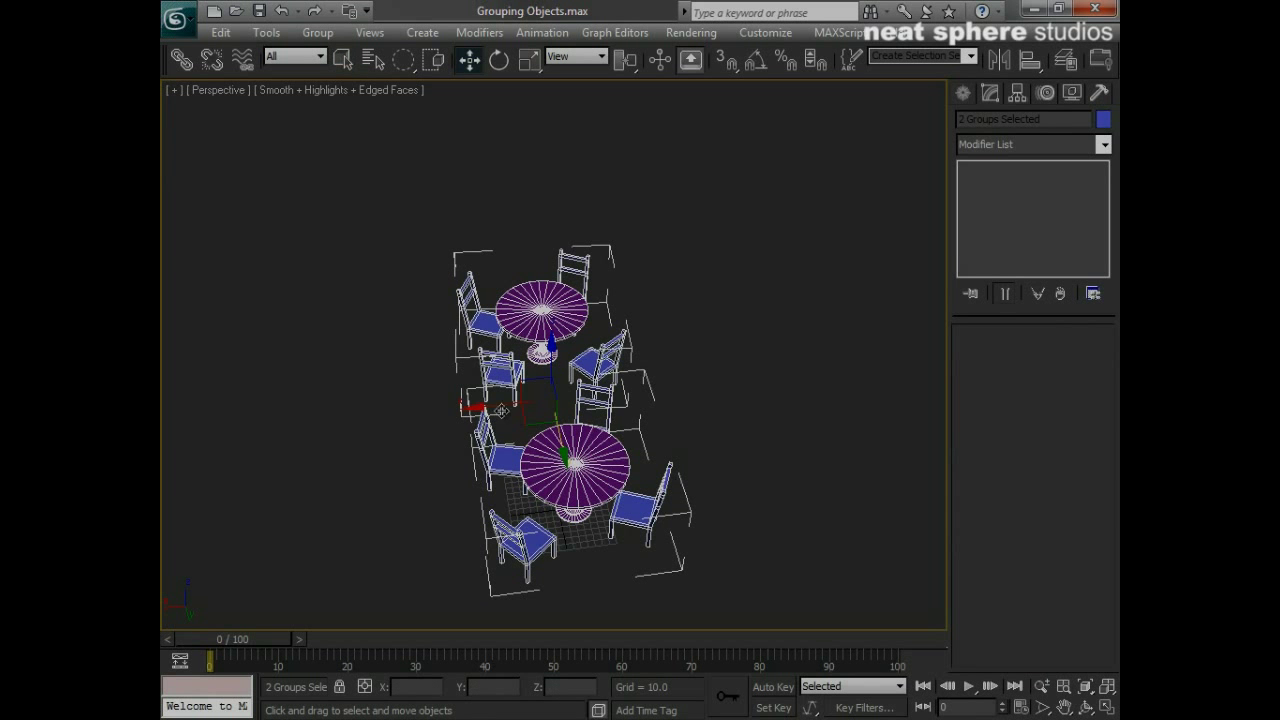
pyautogui.moveTo(501, 410)
pyautogui.keyDown('shift'); pyautogui.mouseDown()
pyautogui.moveTo(688, 386)
pyautogui.moveTo(718, 402)
pyautogui.mouseUp(); pyautogui.keyUp('shift')
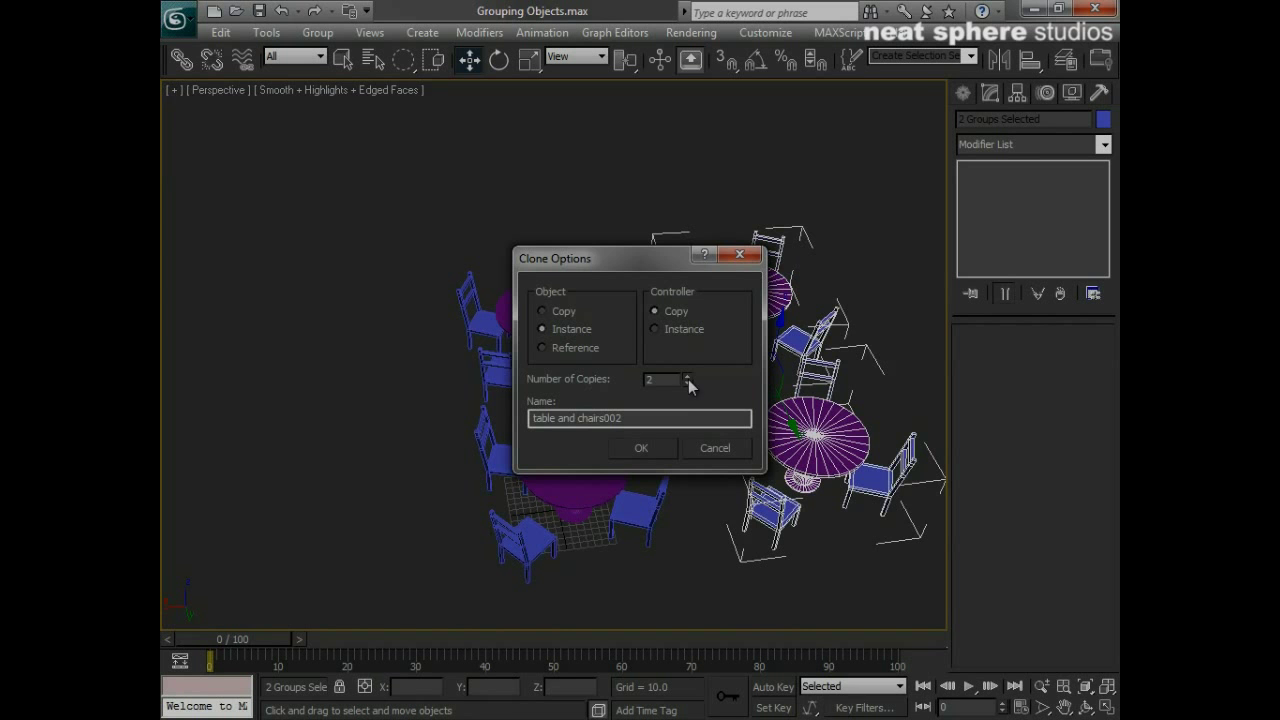
pyautogui.click(668, 445)
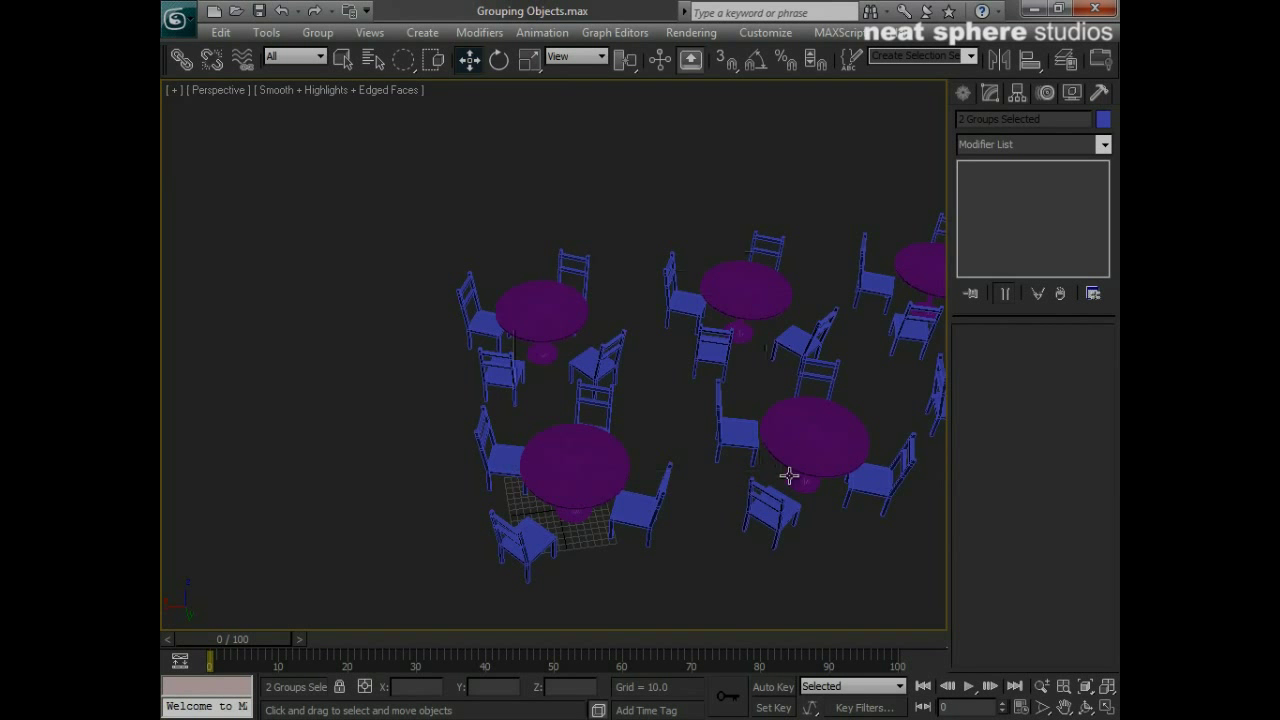
pyautogui.moveTo(788, 474)
pyautogui.mouseDown(button='middle')
pyautogui.moveTo(443, 477)
pyautogui.moveTo(609, 460)
pyautogui.moveTo(565, 458)
pyautogui.moveTo(563, 377)
pyautogui.mouseUp(button='middle')
pyautogui.scroll(-3, 565, 458)
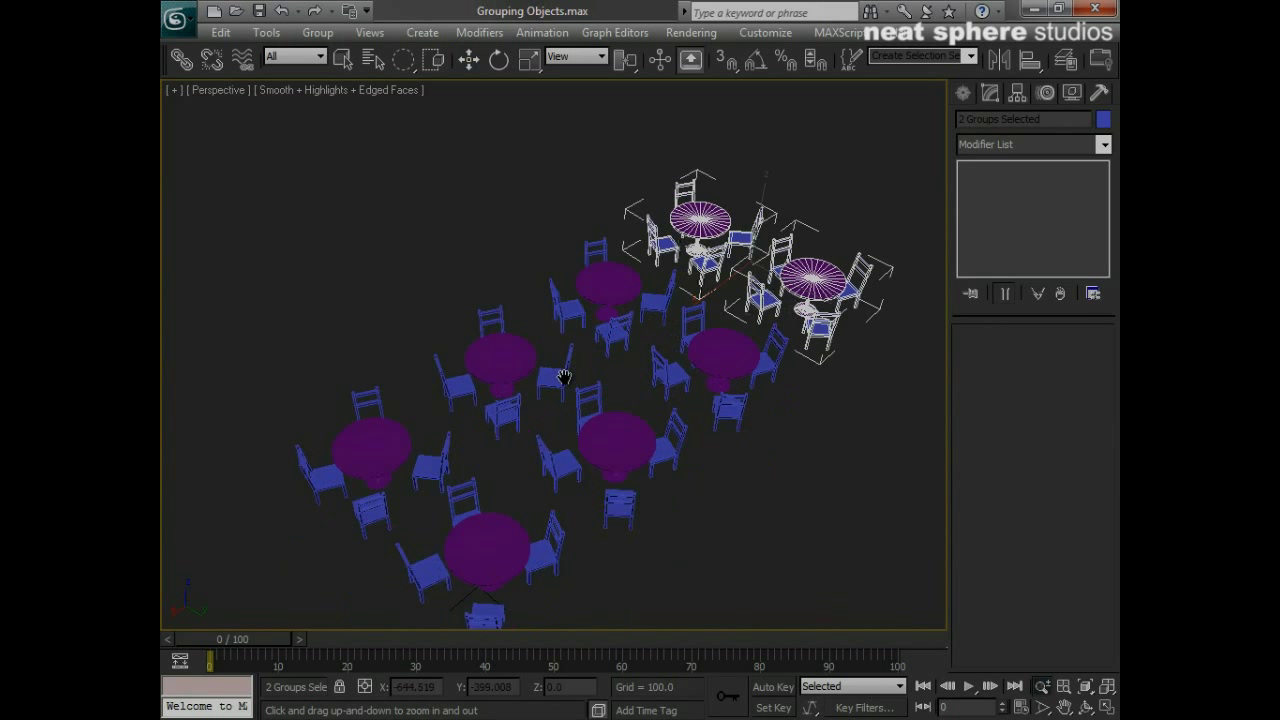
pyautogui.click(729, 478)
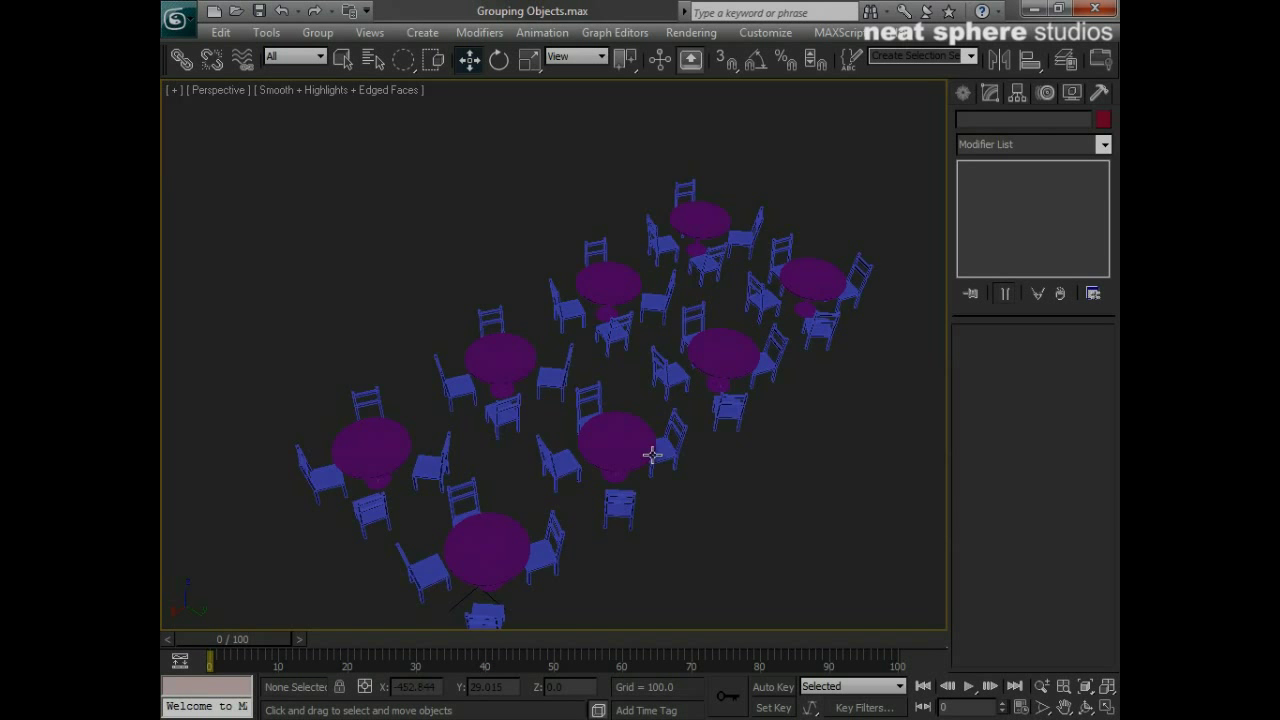
# - Rotate the three cloned table groups in the original group's row about their vertical axes by differing amounts
pyautogui.keyDown('alt'); pyautogui.moveTo(651, 449); pyautogui.dragTo(563, 514, button='middle'); pyautogui.keyUp('alt')
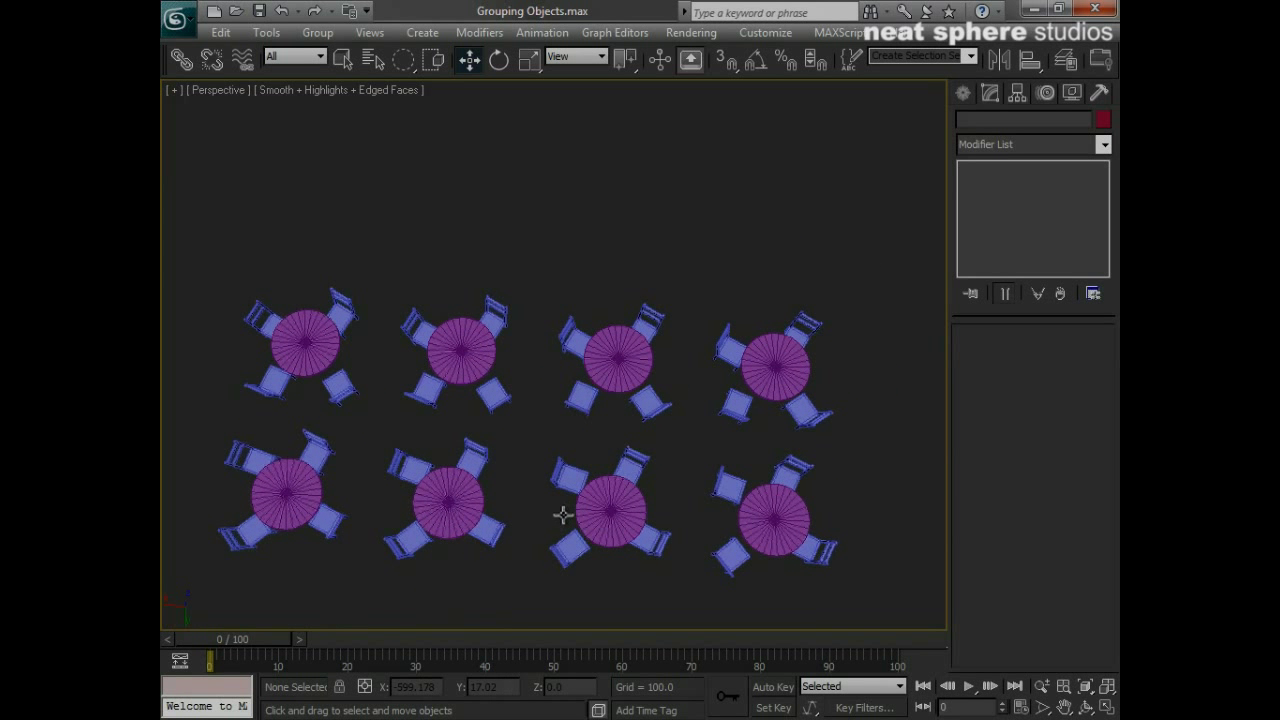
pyautogui.click(446, 514)
pyautogui.click(498, 59)
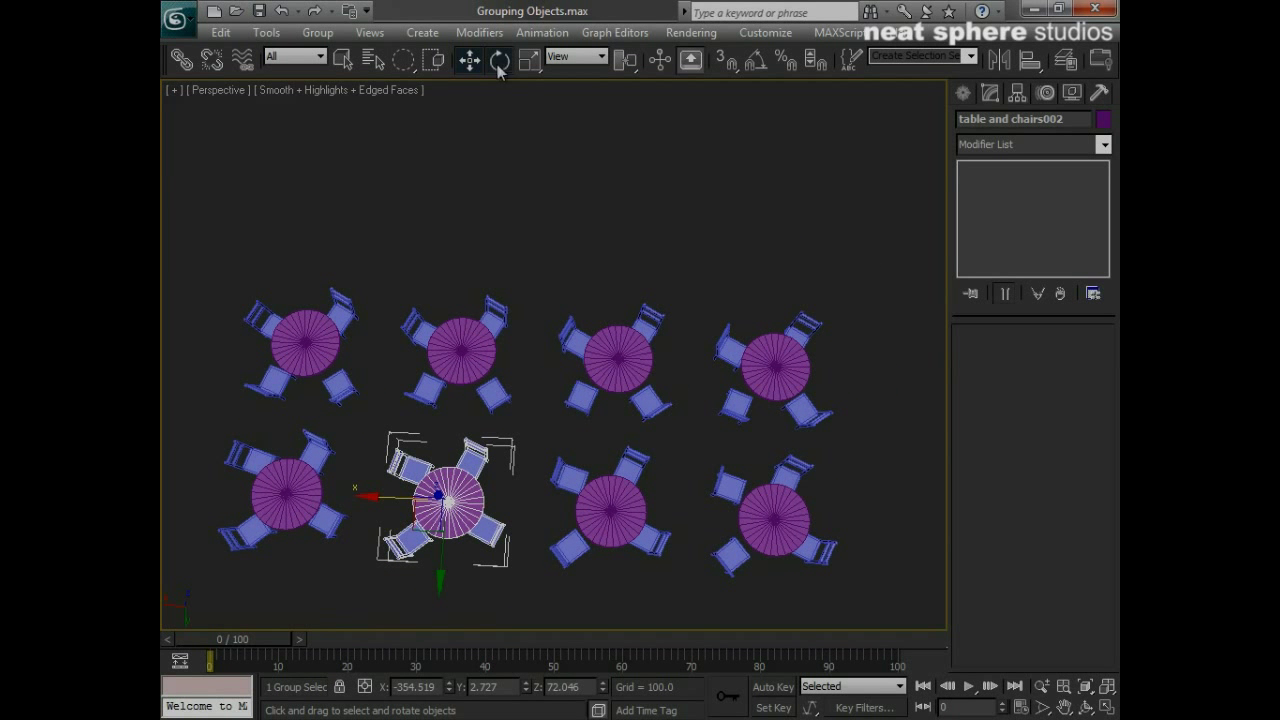
pyautogui.moveTo(500, 571); pyautogui.dragTo(536, 553)
pyautogui.click(624, 542)
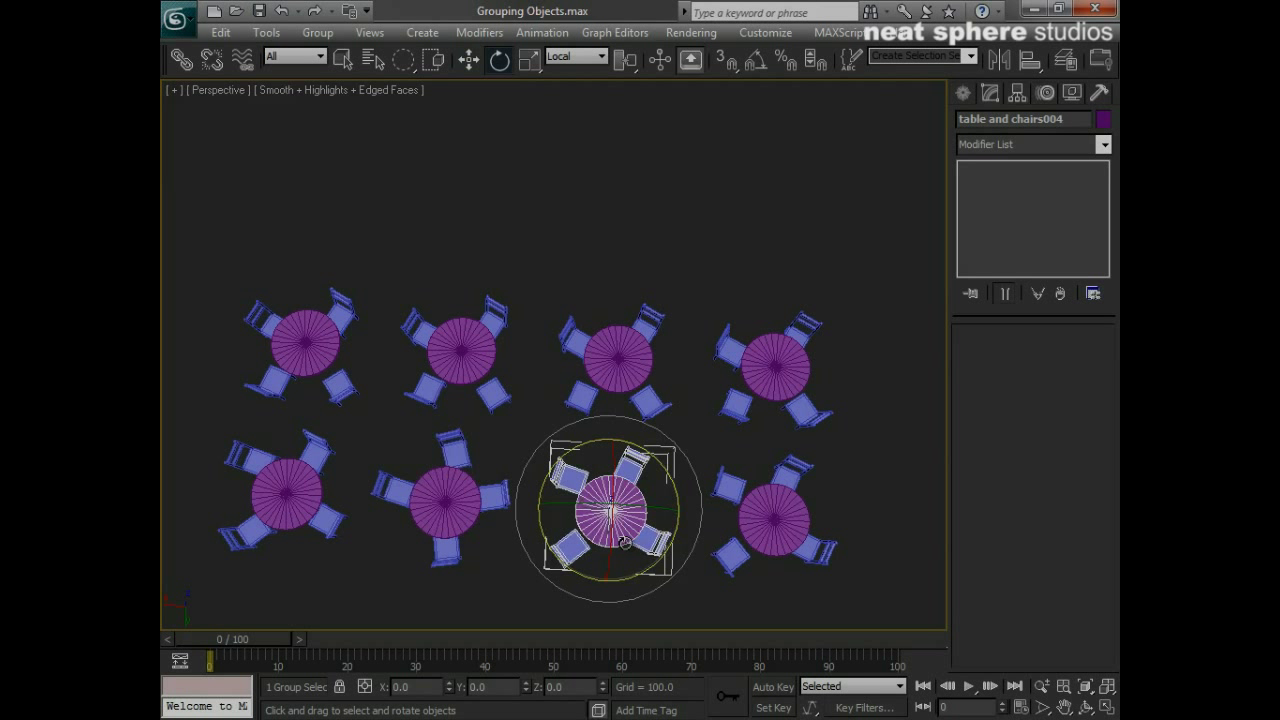
pyautogui.moveTo(633, 575); pyautogui.dragTo(668, 556)
pyautogui.click(786, 524)
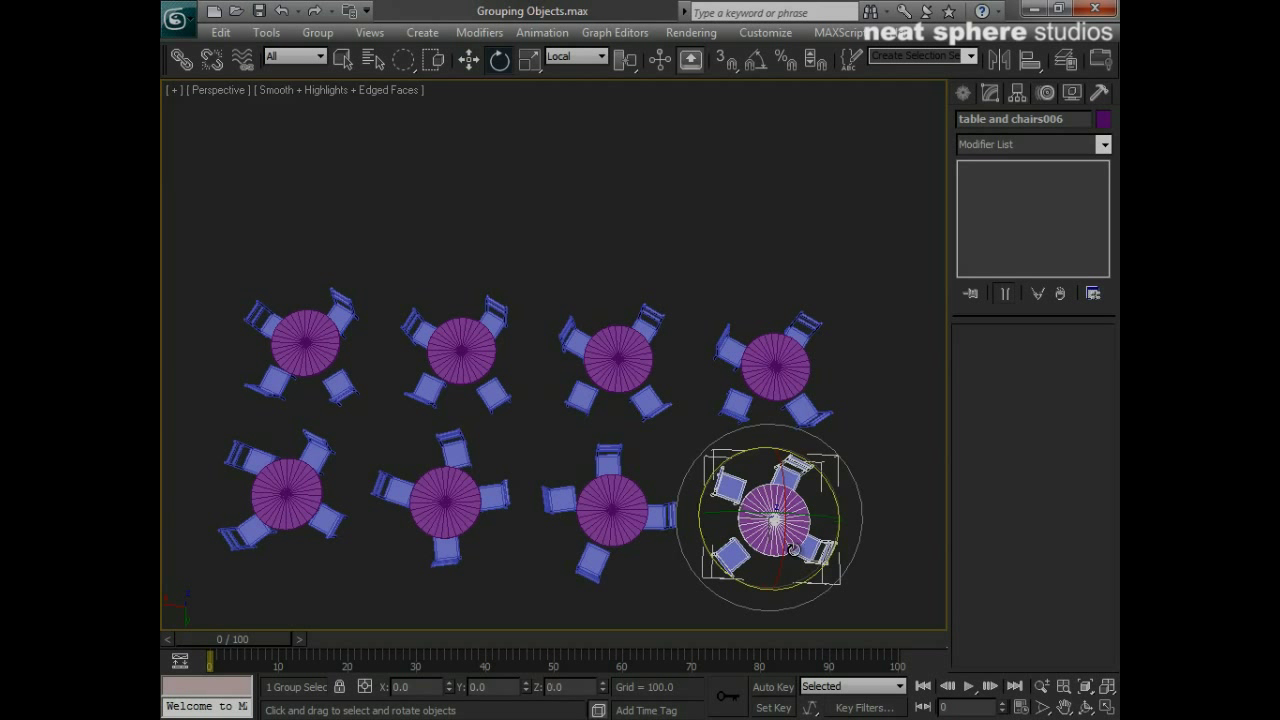
pyautogui.moveTo(751, 588); pyautogui.dragTo(958, 559)
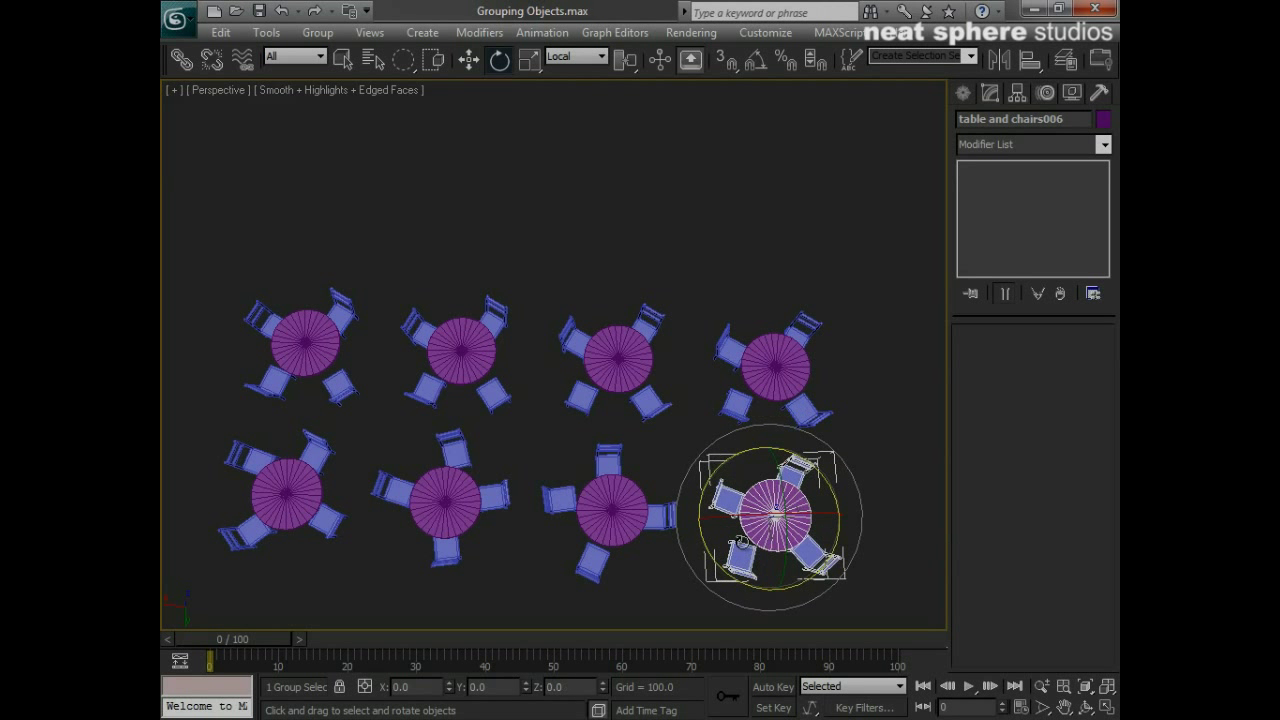
# - Rotate three table groups in the opposite row about their vertical axes so their chairs face varied directions
pyautogui.click(775, 380)
pyautogui.moveTo(800, 428); pyautogui.dragTo(755, 410)
pyautogui.click(590, 380)
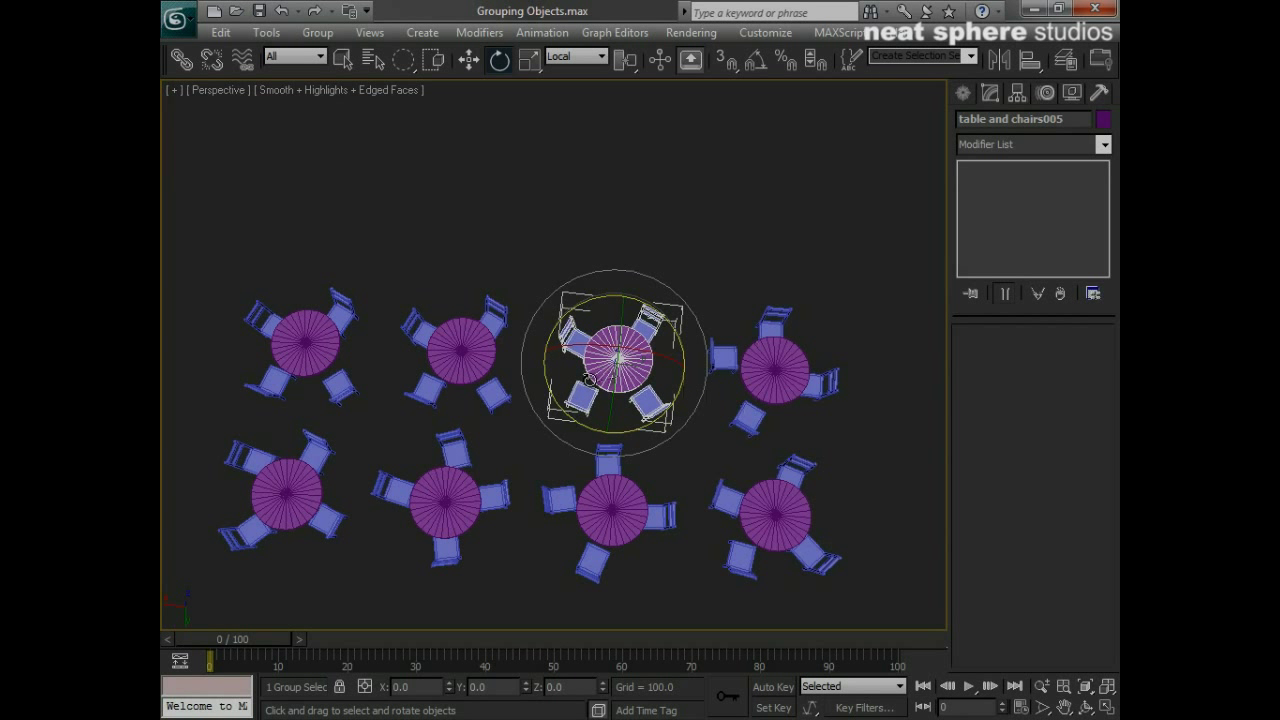
pyautogui.moveTo(572, 423)
pyautogui.mouseDown()
pyautogui.moveTo(600, 445)
pyautogui.moveTo(560, 410)
pyautogui.mouseUp()
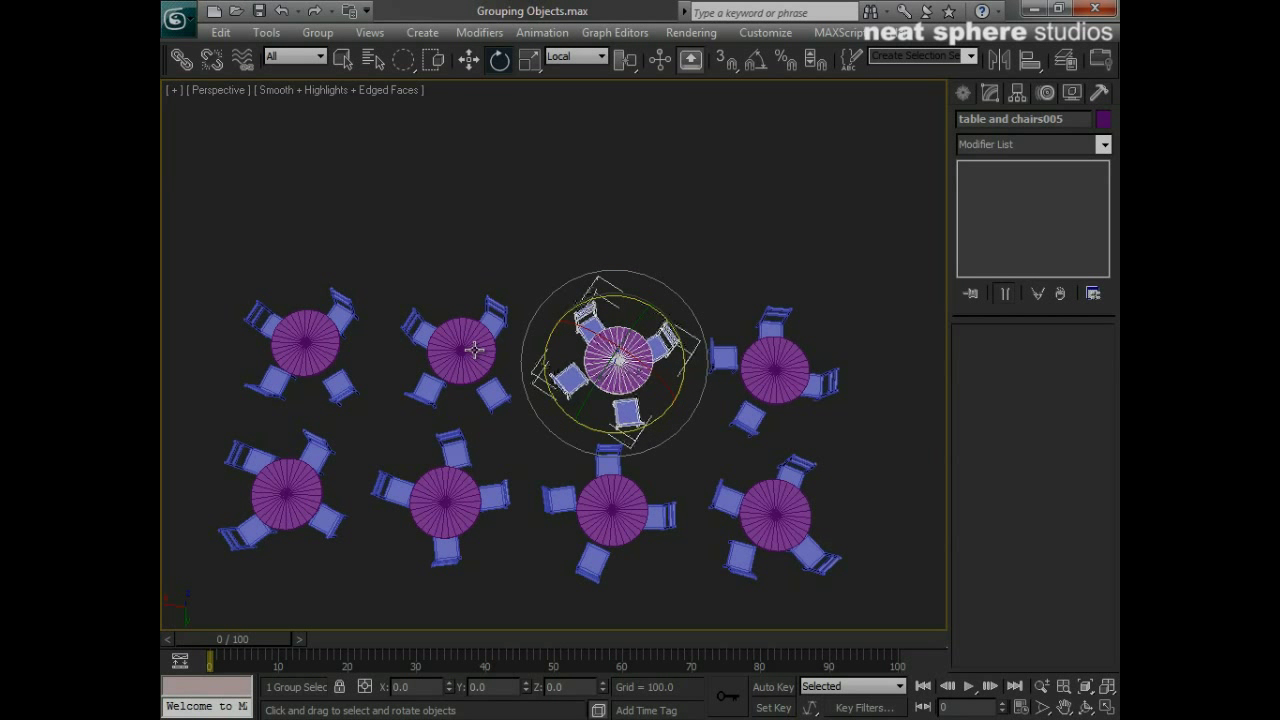
pyautogui.click(466, 349)
pyautogui.moveTo(496, 294); pyautogui.dragTo(514, 304)
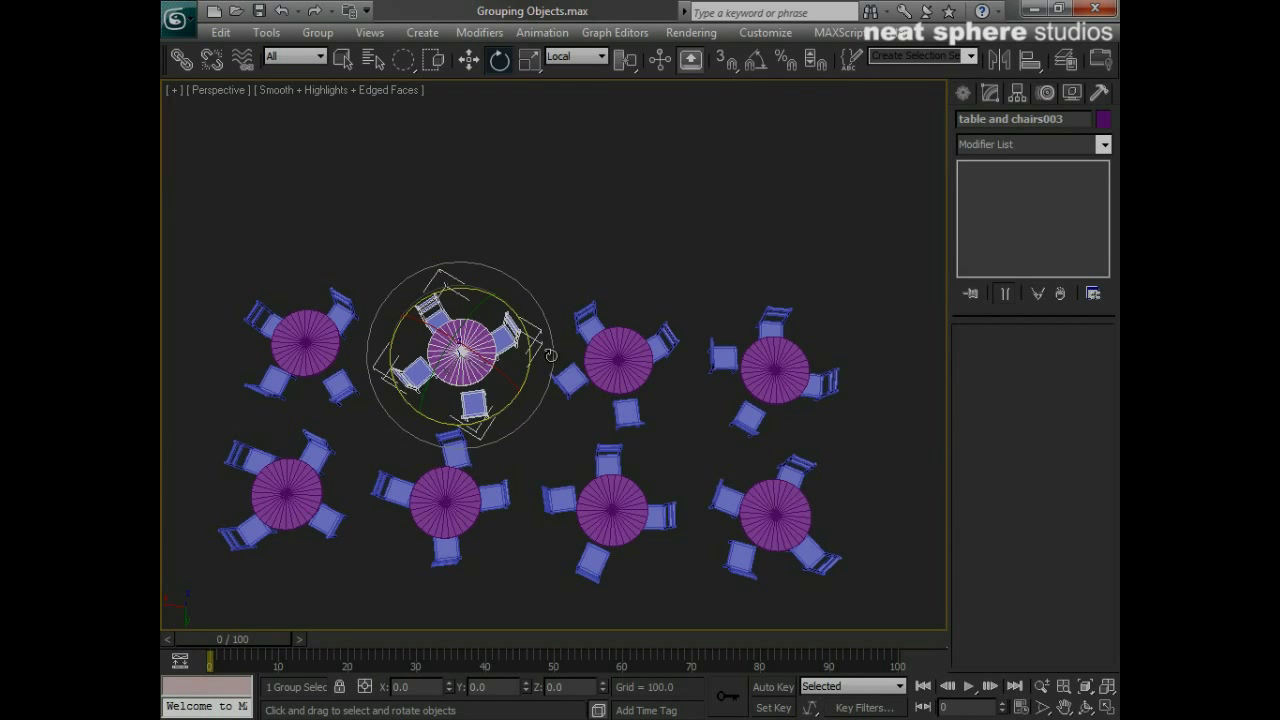
# - Clear the current selection, then select the original "table and chairs" group and open it
pyautogui.keyDown('alt'); pyautogui.moveTo(683, 524); pyautogui.dragTo(527, 234, button='middle'); pyautogui.keyUp('alt')
pyautogui.scroll(-5, 527, 234)
pyautogui.press('e')
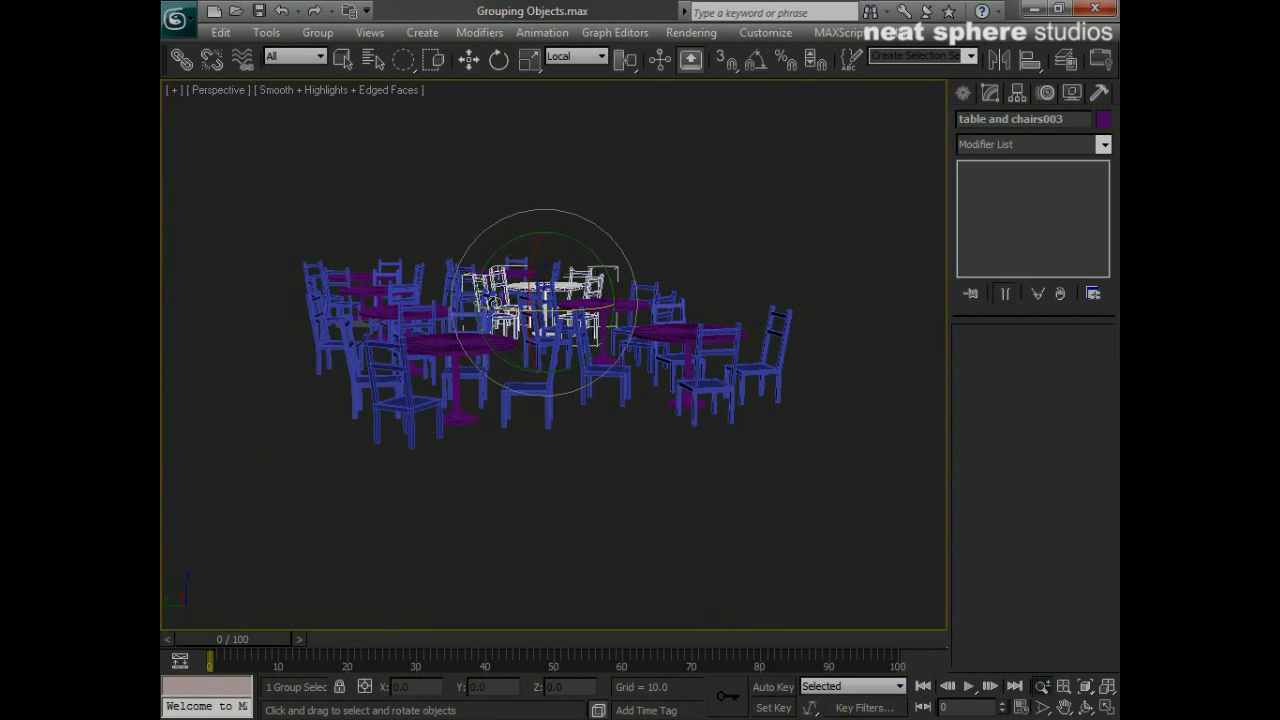
pyautogui.click(363, 260)
pyautogui.press('q')
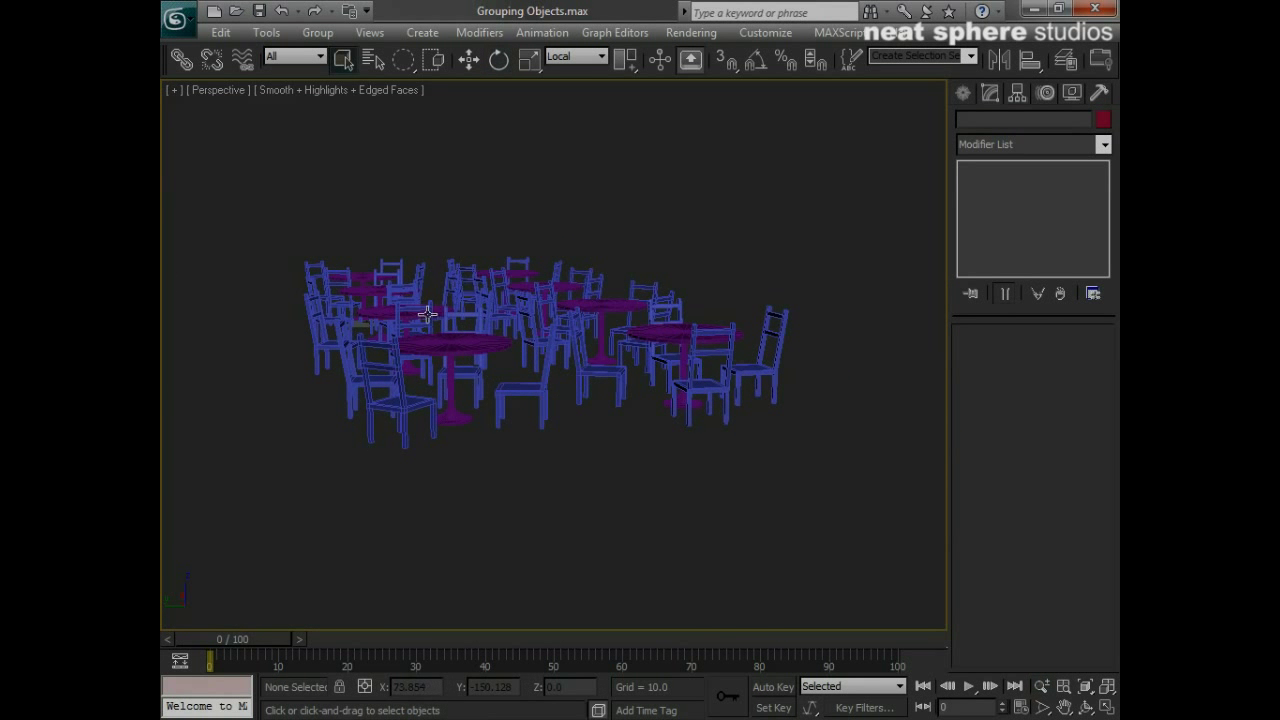
pyautogui.click(414, 280)
pyautogui.moveTo(469, 298)
pyautogui.keyDown('alt'); pyautogui.mouseDown(button='middle')
pyautogui.moveTo(444, 292)
pyautogui.moveTo(472, 303)
pyautogui.mouseUp(button='middle'); pyautogui.keyUp('alt')
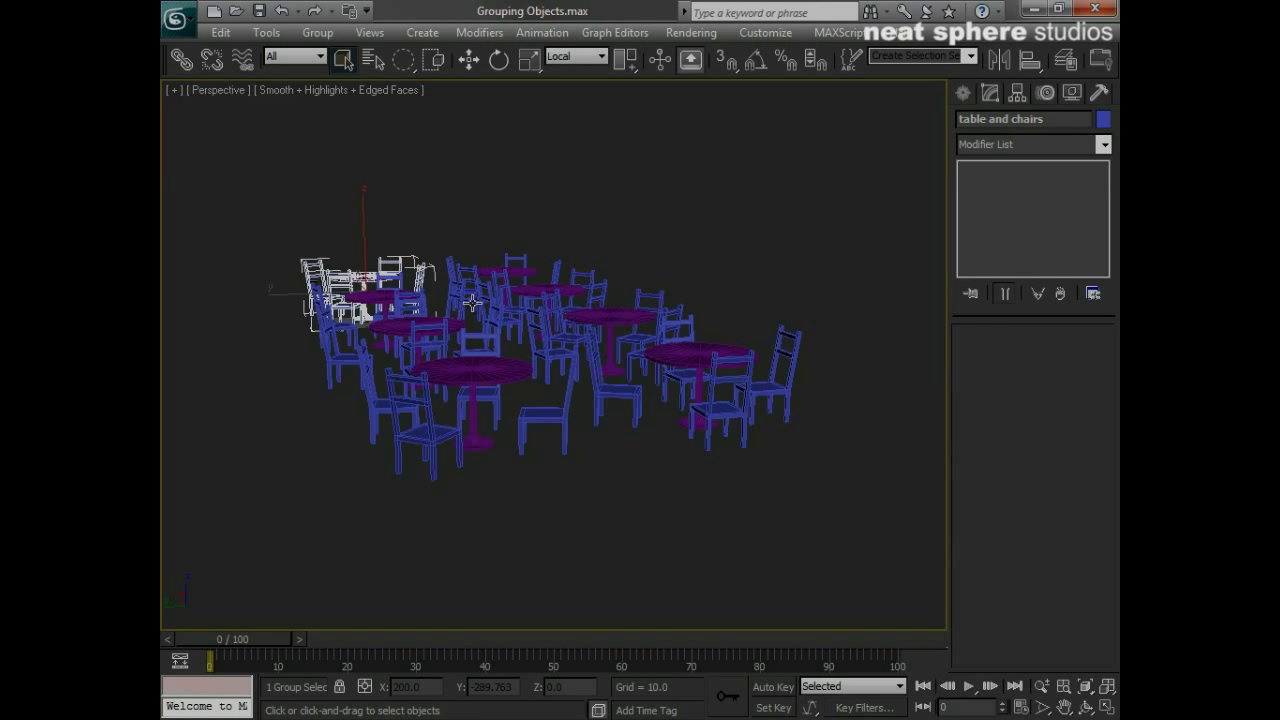
pyautogui.keyDown('alt'); pyautogui.moveTo(497, 410); pyautogui.dragTo(472, 402, button='middle'); pyautogui.keyUp('alt')
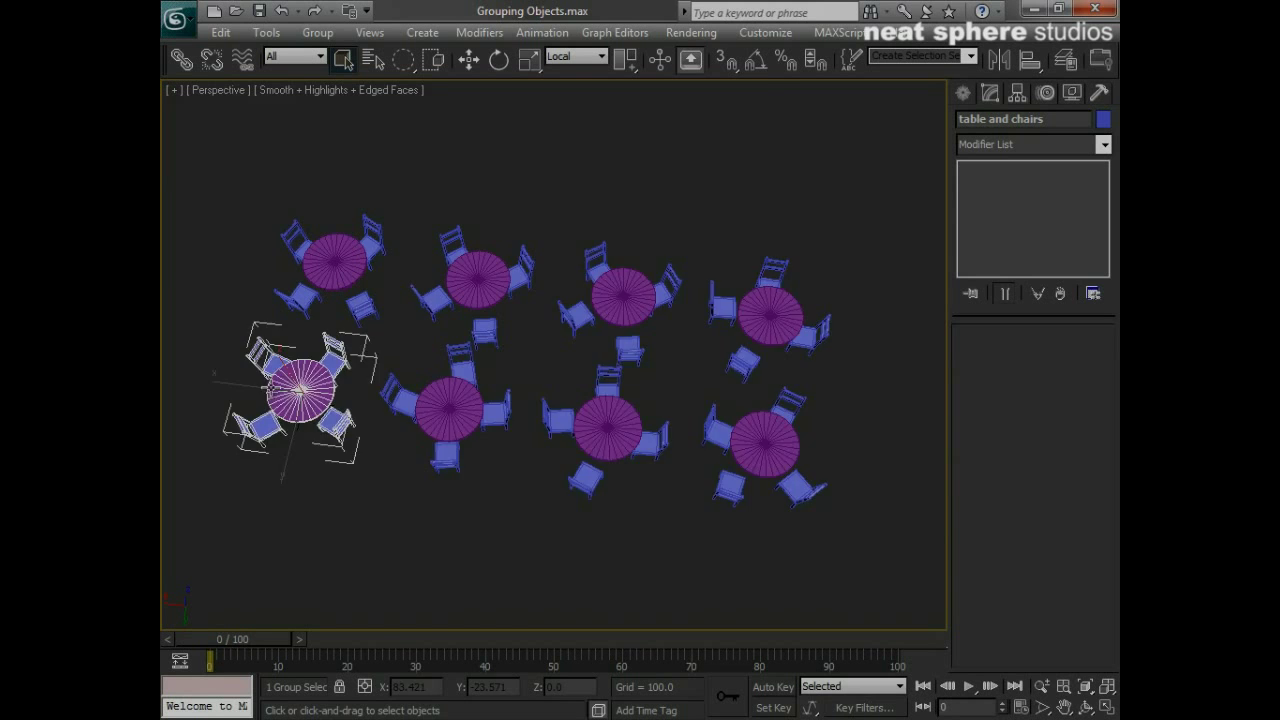
pyautogui.moveTo(268, 388); pyautogui.dragTo(400, 389, button='middle')
pyautogui.hotkey('alt', 'z')
pyautogui.moveTo(405, 389); pyautogui.dragTo(436, 336)
pyautogui.moveTo(285, 417); pyautogui.dragTo(423, 423, button='middle')
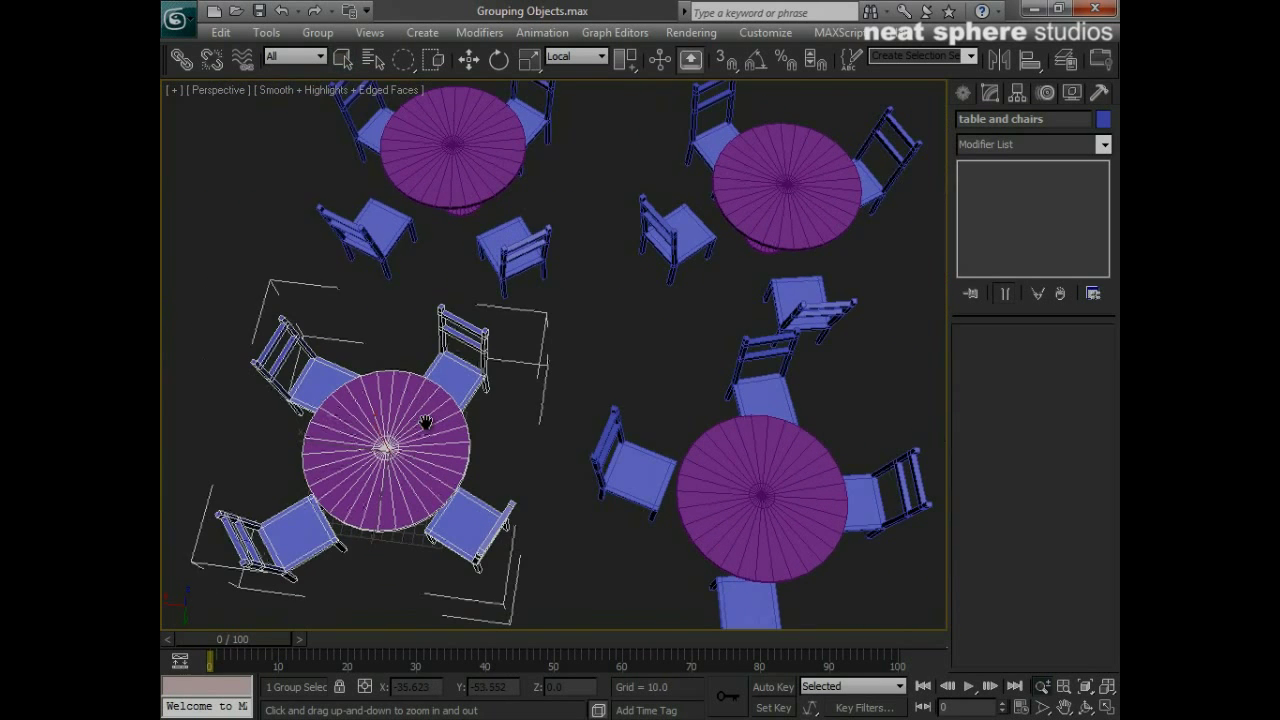
pyautogui.click(317, 32)
pyautogui.click(336, 103)
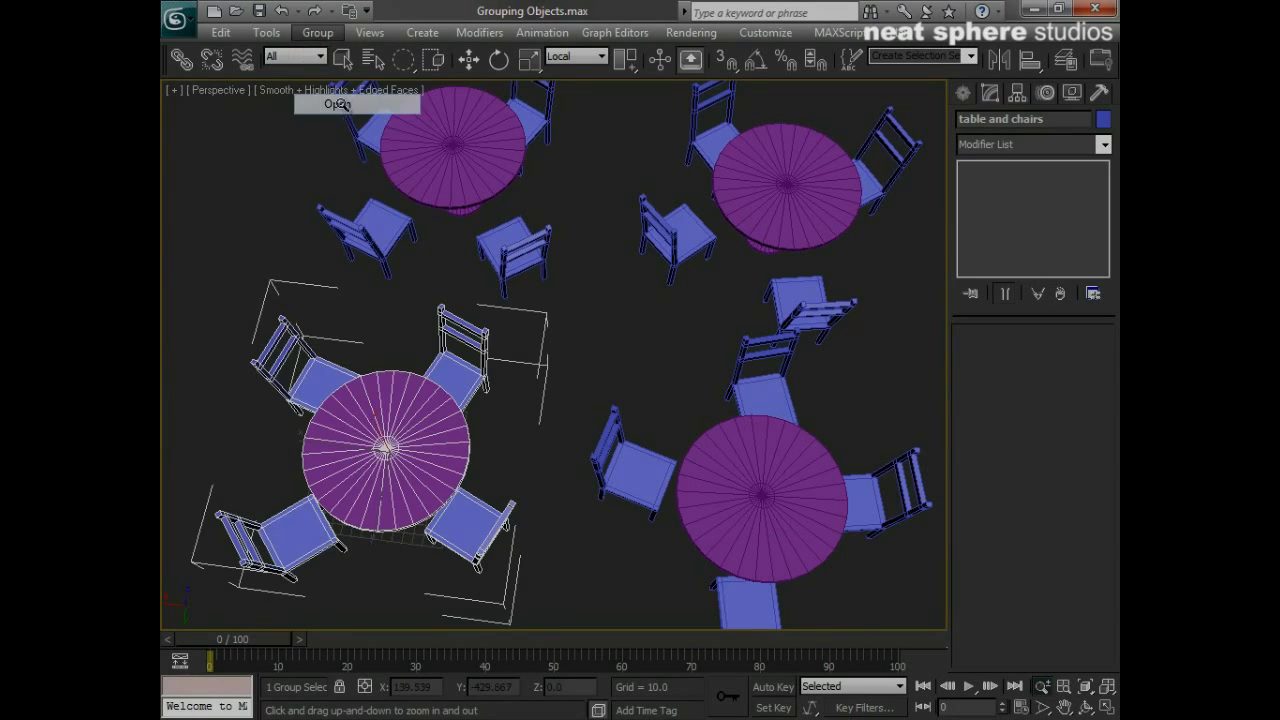
# - Select the table inside the open group and pick one wedge-shaped tabletop polygon at polygon level
pyautogui.rightClick(497, 429)
pyautogui.click(454, 451)
pyautogui.moveTo(454, 451)
pyautogui.keyDown('alt'); pyautogui.mouseDown(button='middle')
pyautogui.moveTo(433, 460)
pyautogui.moveTo(461, 429)
pyautogui.mouseUp(button='middle'); pyautogui.keyUp('alt')
pyautogui.hotkey('alt', 'z')
pyautogui.moveTo(461, 429); pyautogui.dragTo(460, 405)
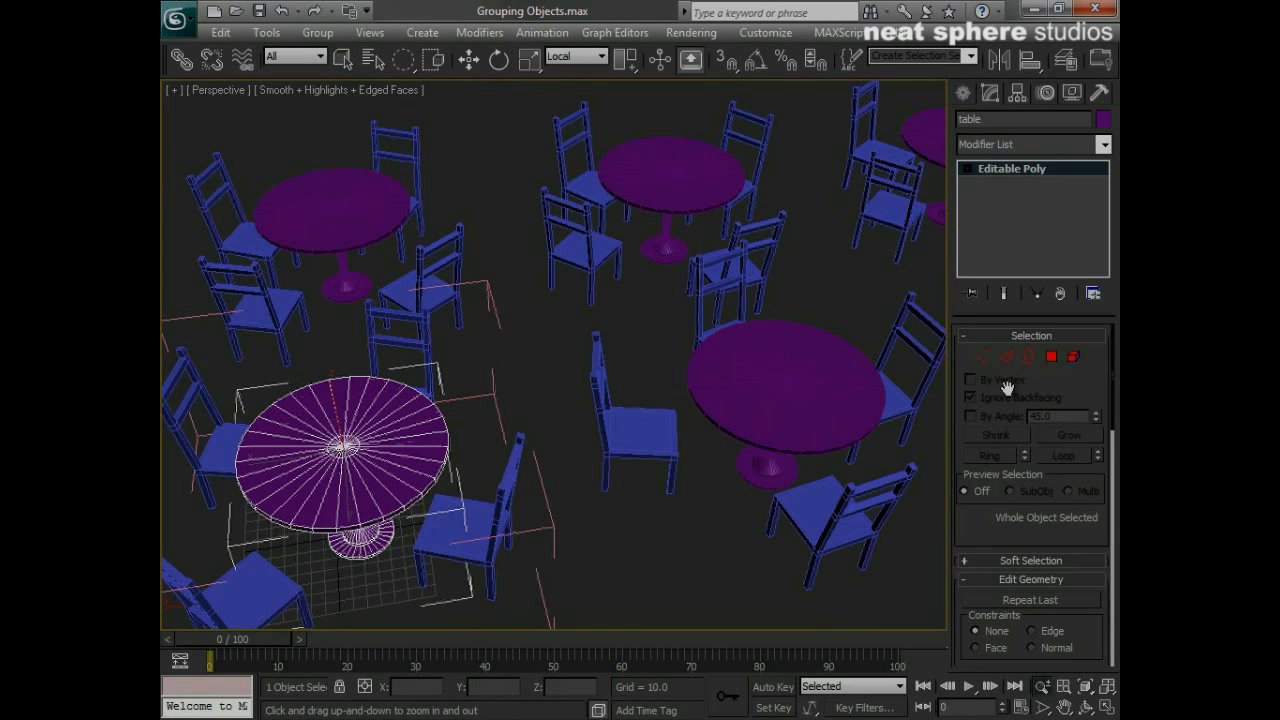
pyautogui.click(1051, 357)
pyautogui.click(401, 396)
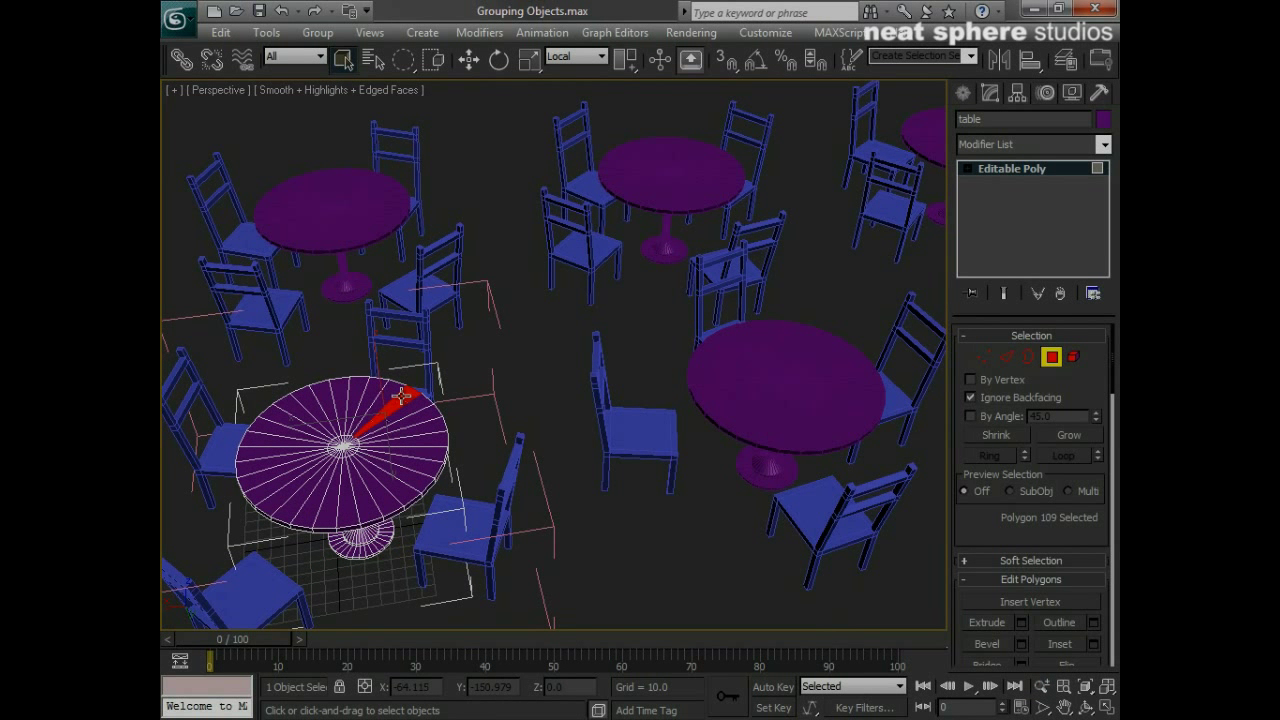
# - Raise the selected tabletop polygon to a Z of about 143, compare the other tables, and undo the move
pyautogui.press('w')
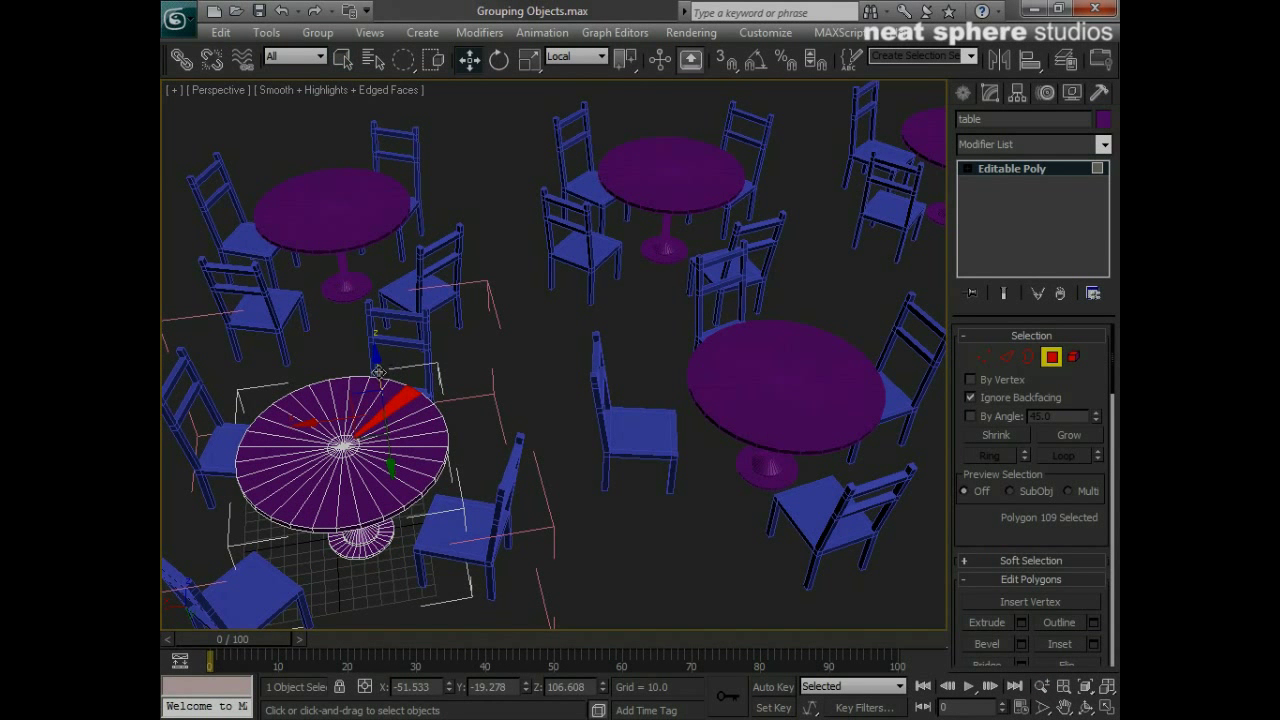
pyautogui.moveTo(378, 372)
pyautogui.mouseDown()
pyautogui.moveTo(372, 326)
pyautogui.moveTo(386, 367)
pyautogui.moveTo(379, 348)
pyautogui.mouseUp()
pyautogui.keyDown('alt'); pyautogui.moveTo(394, 430); pyautogui.dragTo(476, 424, button='middle'); pyautogui.keyUp('alt')
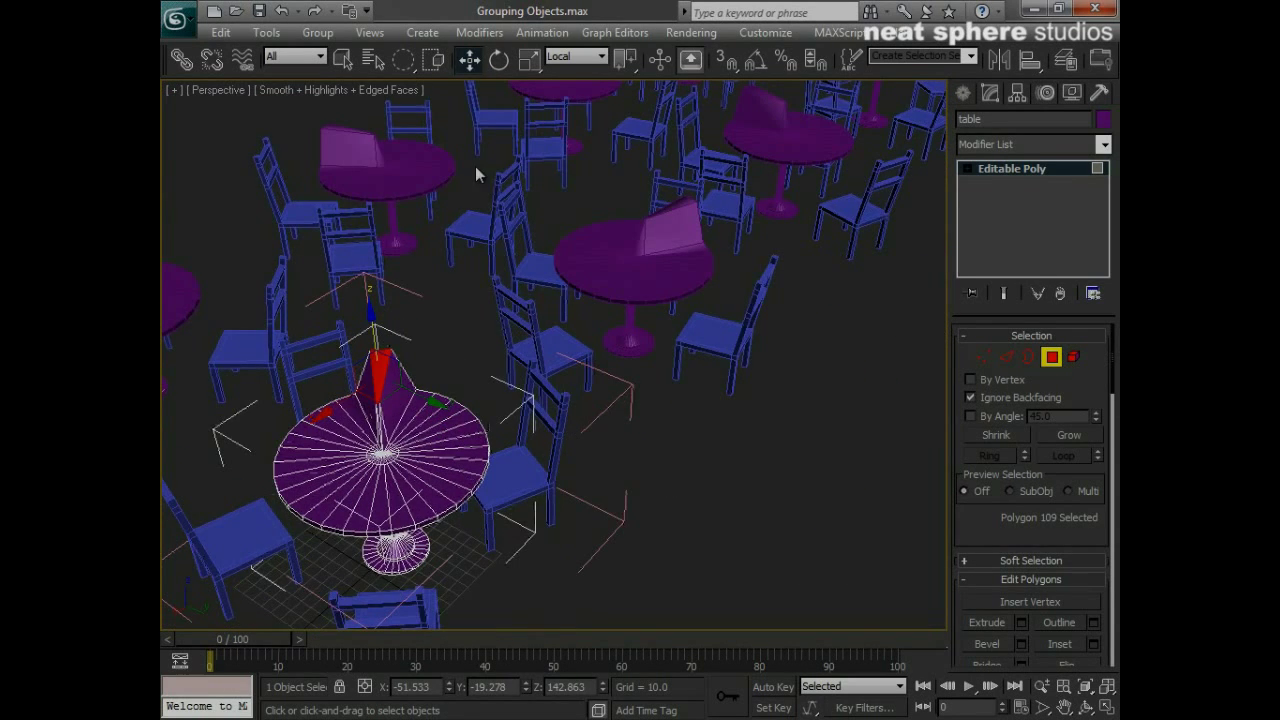
pyautogui.keyDown('ctrl'); pyautogui.keyDown('alt'); pyautogui.moveTo(480, 176); pyautogui.dragTo(466, 450, button='middle'); pyautogui.keyUp('alt'); pyautogui.keyUp('ctrl')
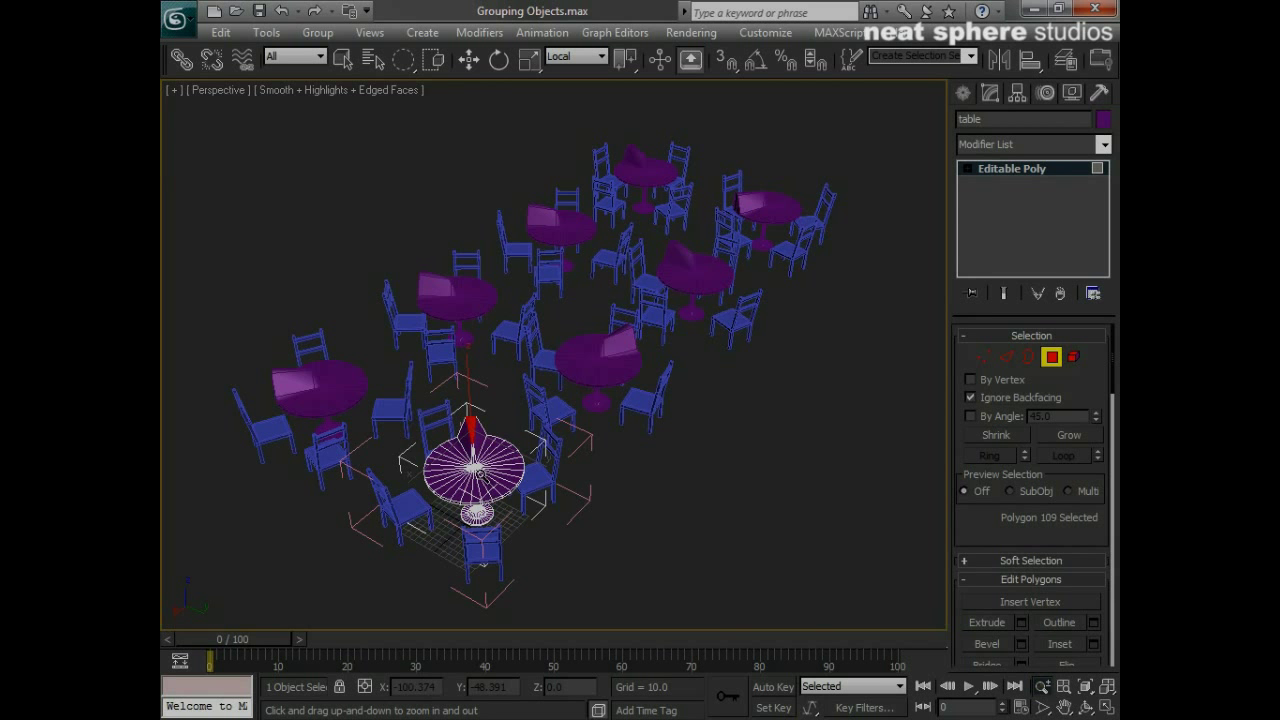
pyautogui.moveTo(457, 511); pyautogui.dragTo(456, 474)
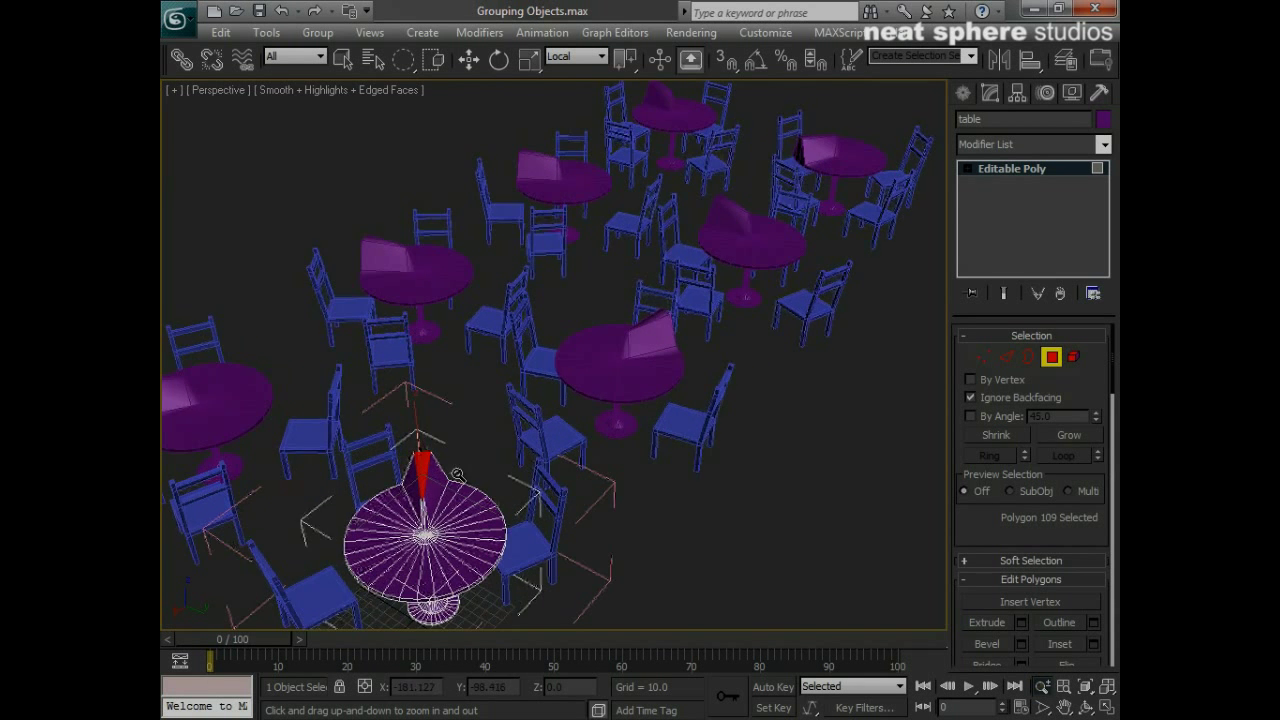
pyautogui.keyDown('alt'); pyautogui.moveTo(472, 487); pyautogui.dragTo(487, 480, button='middle'); pyautogui.keyUp('alt')
pyautogui.hotkey('ctrl', 'z')
pyautogui.hotkey('ctrl', 'z')
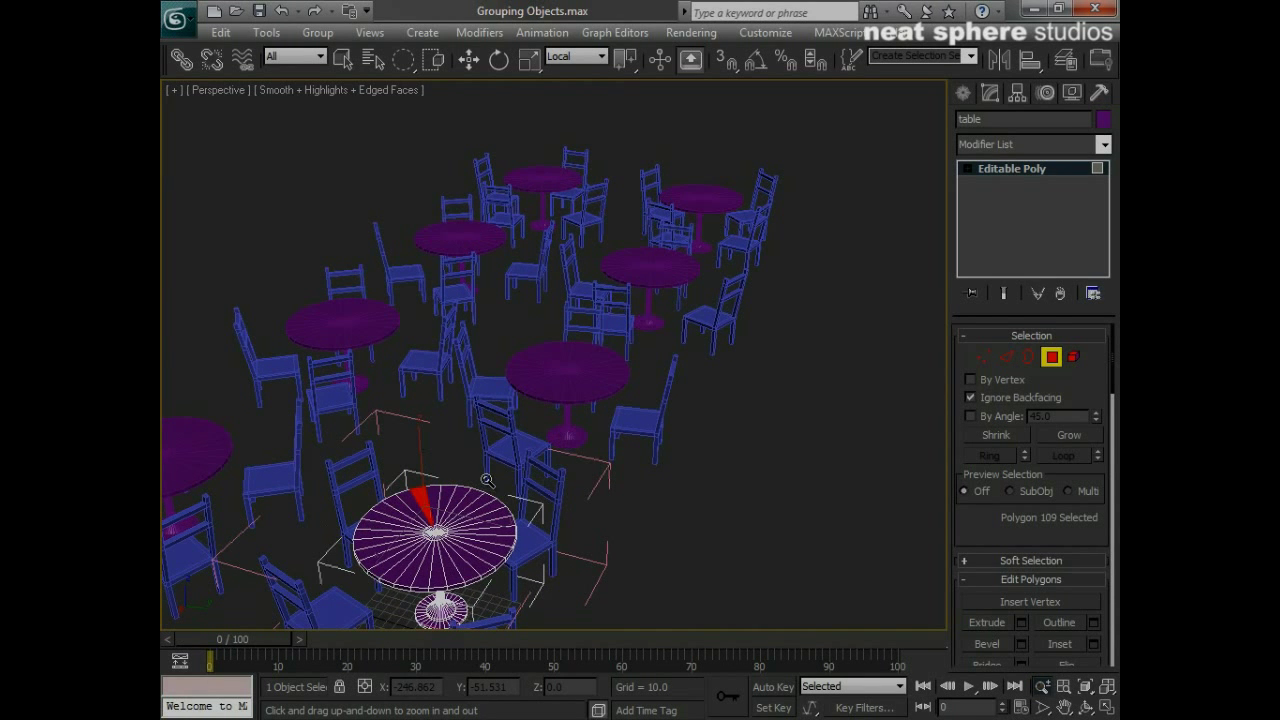
# - Switch to the paint selection region and try to select the polygons in the small circle at the tabletop's centre
pyautogui.scroll(5, 483, 517)
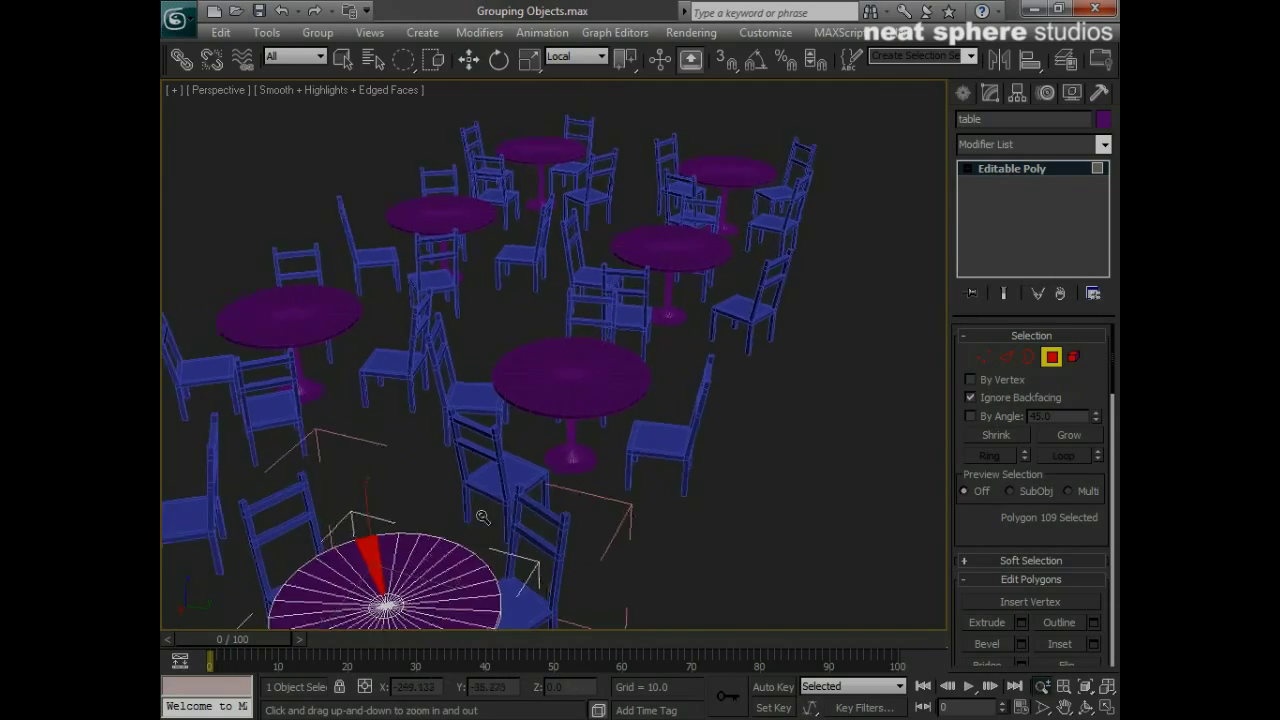
pyautogui.moveTo(403, 585); pyautogui.dragTo(574, 209, button='middle')
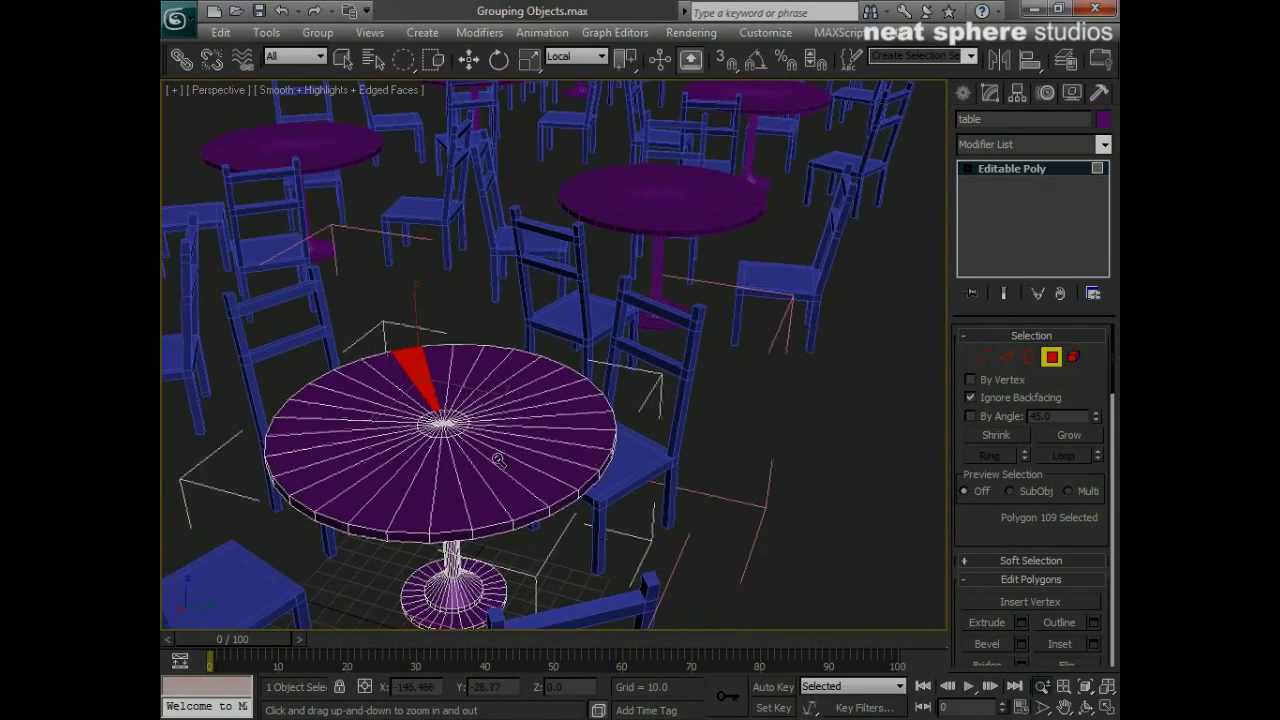
pyautogui.scroll(5, 499, 462)
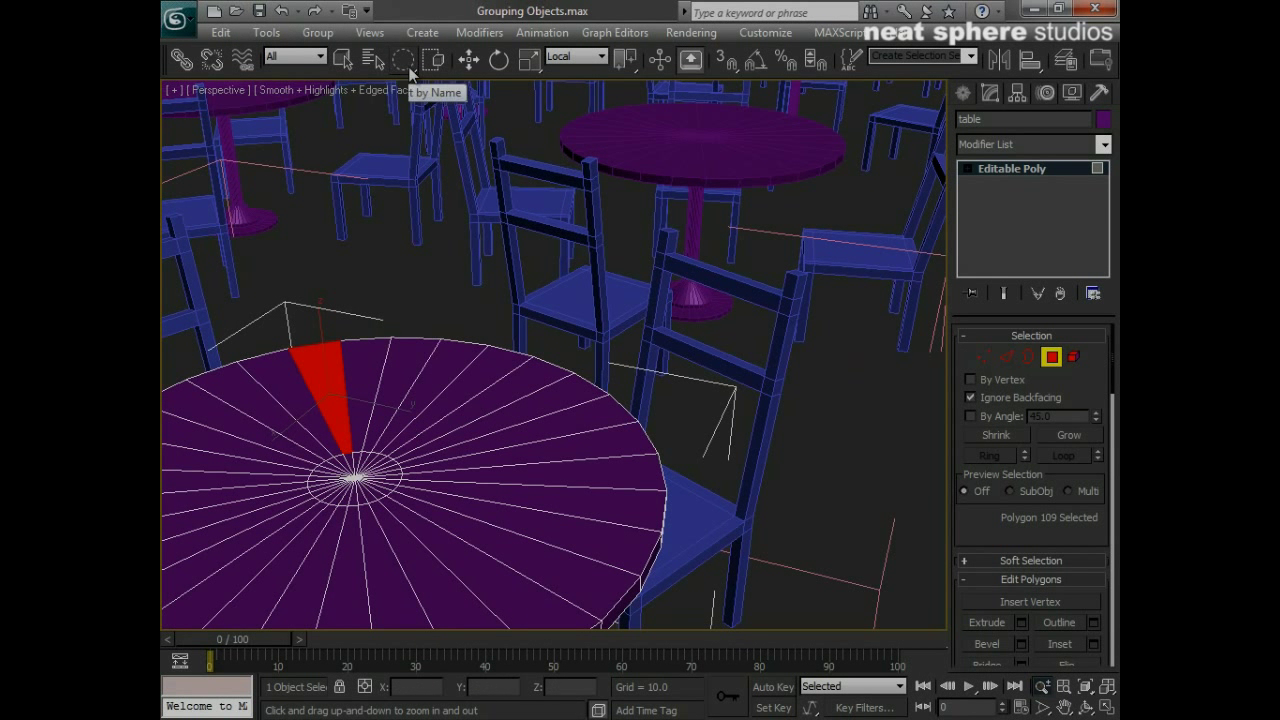
pyautogui.moveTo(403, 59); pyautogui.dragTo(409, 214)
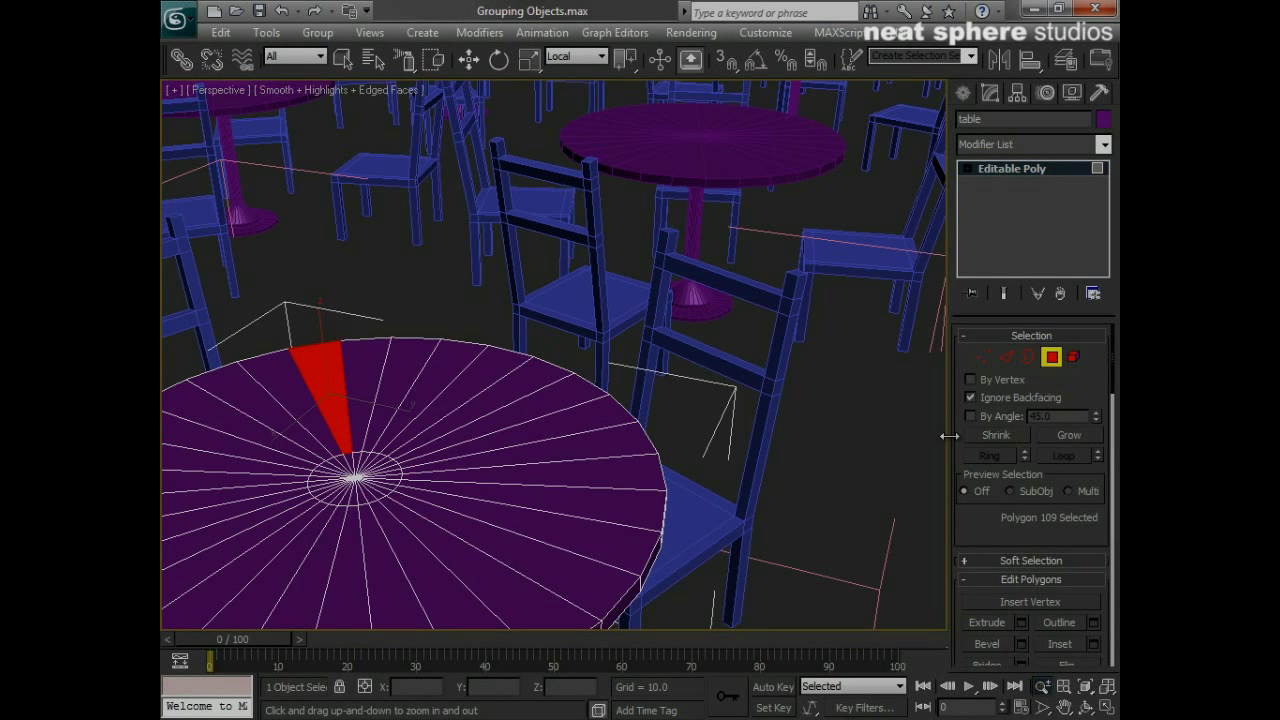
pyautogui.press('w')
pyautogui.click(385, 468)
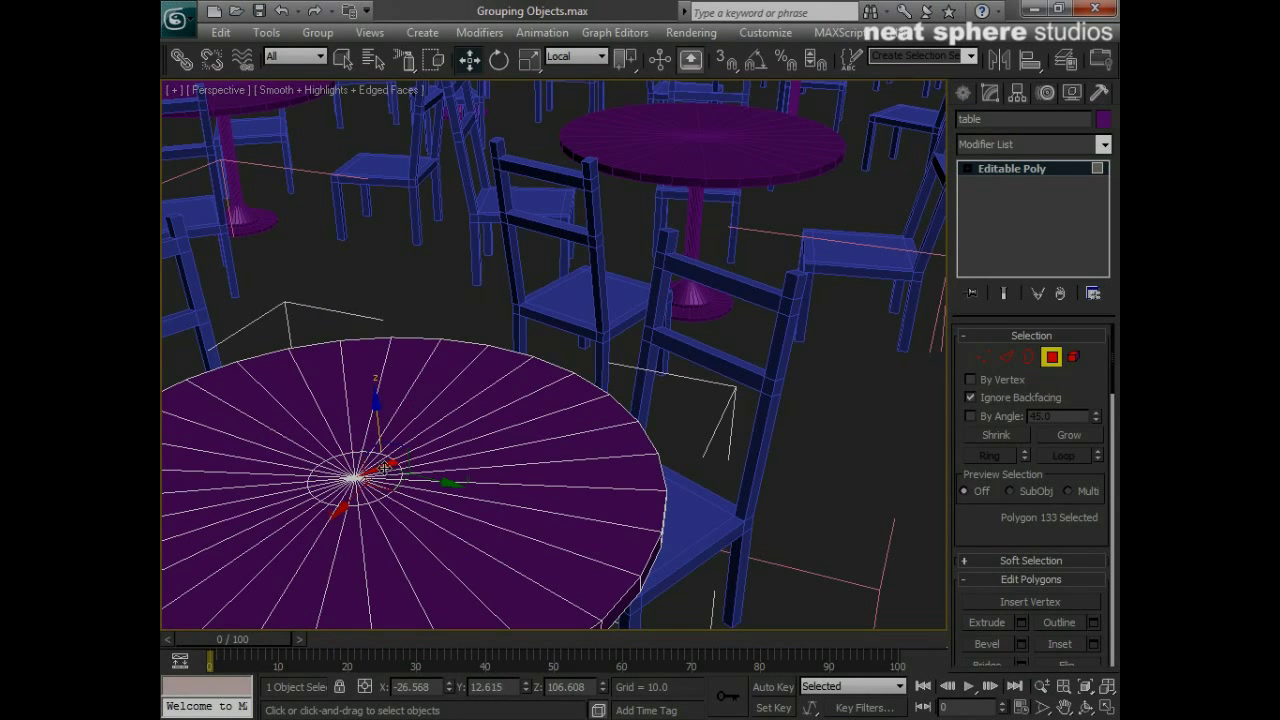
pyautogui.press('q')
pyautogui.moveTo(381, 466); pyautogui.dragTo(382, 476)
pyautogui.click(380, 468)
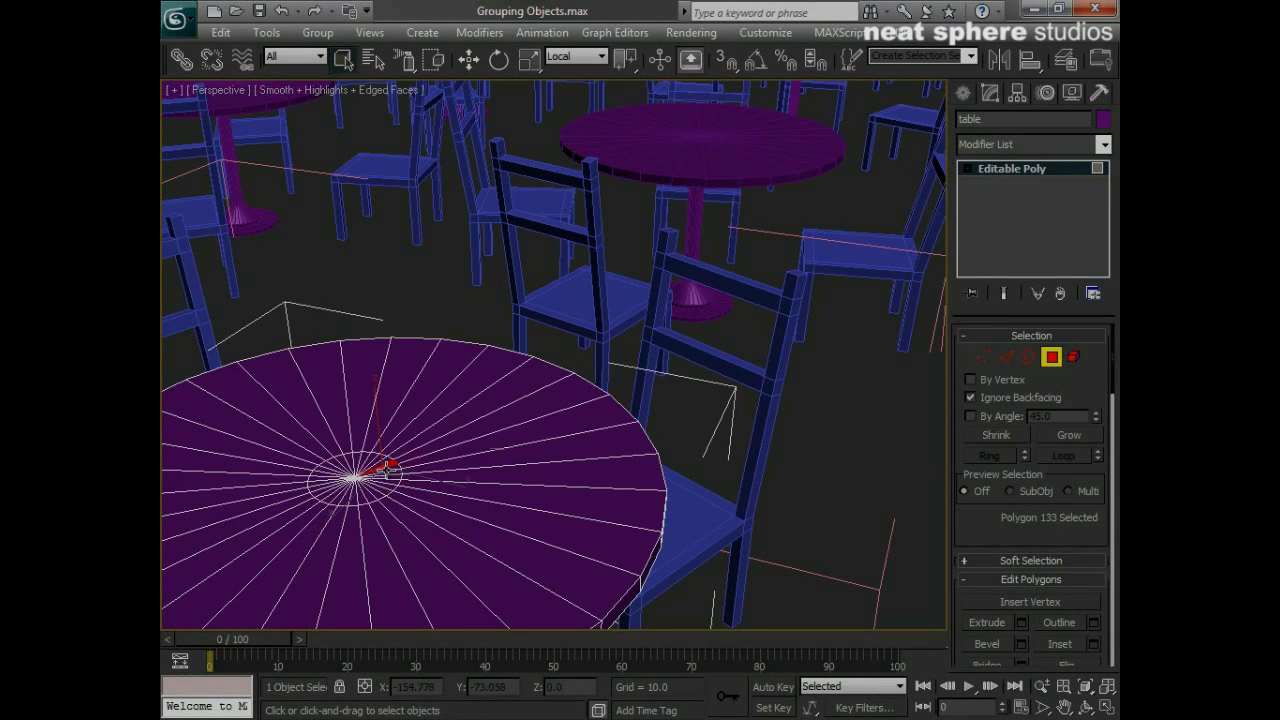
# - Switch to the rectangular selection region and select all polygons of the small circle at the tabletop's centre
pyautogui.press('q')
pyautogui.keyDown('ctrl'); pyautogui.keyDown('alt'); pyautogui.moveTo(386, 464); pyautogui.dragTo(385, 496, button='middle'); pyautogui.keyUp('alt'); pyautogui.keyUp('ctrl')
pyautogui.moveTo(385, 496); pyautogui.dragTo(403, 400)
pyautogui.moveTo(343, 514); pyautogui.dragTo(409, 491, button='middle')
pyautogui.rightClick(326, 506)
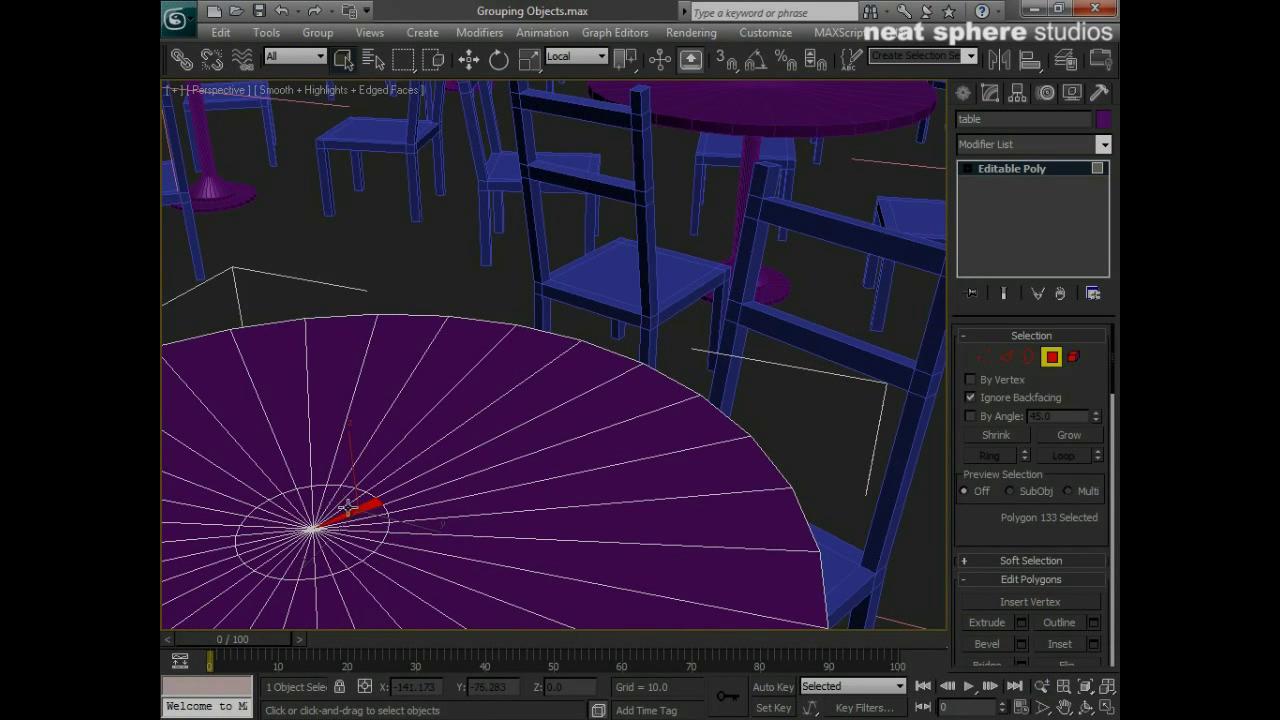
pyautogui.click(306, 530)
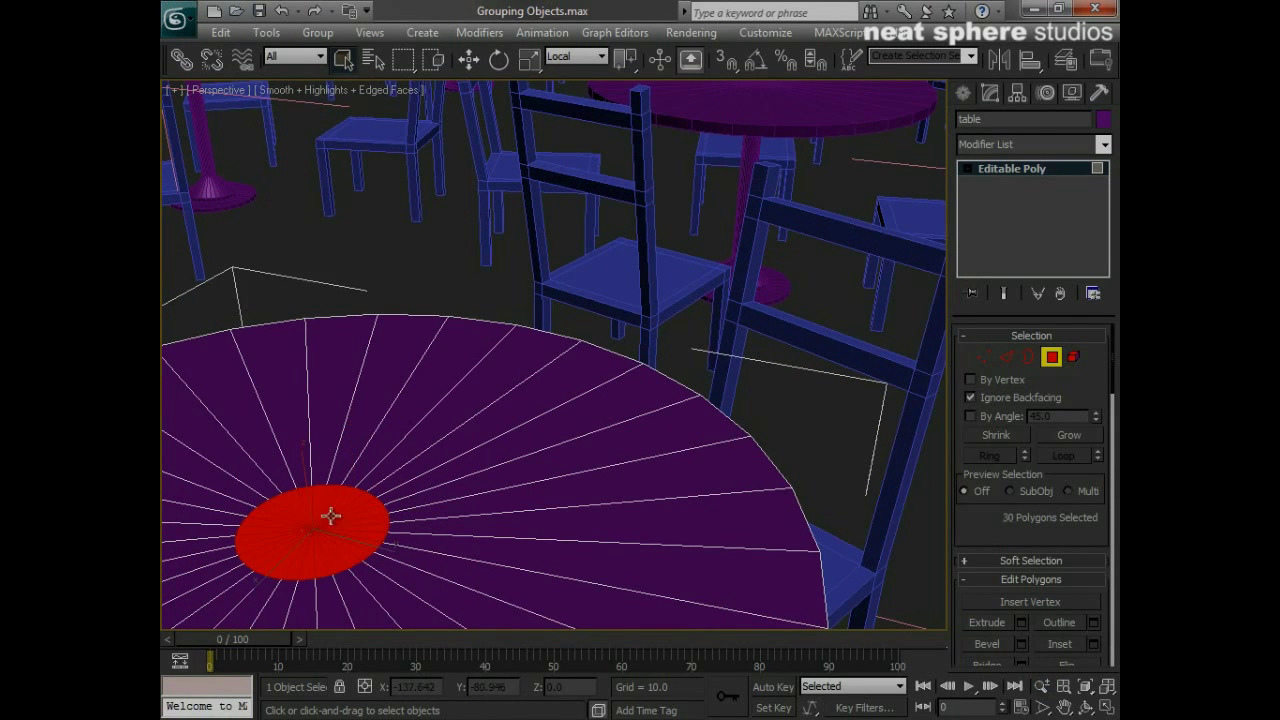
# - Extrude the selected centre polygons of the tabletop by 11.168 and leave polygon editing
pyautogui.click(1020, 623)
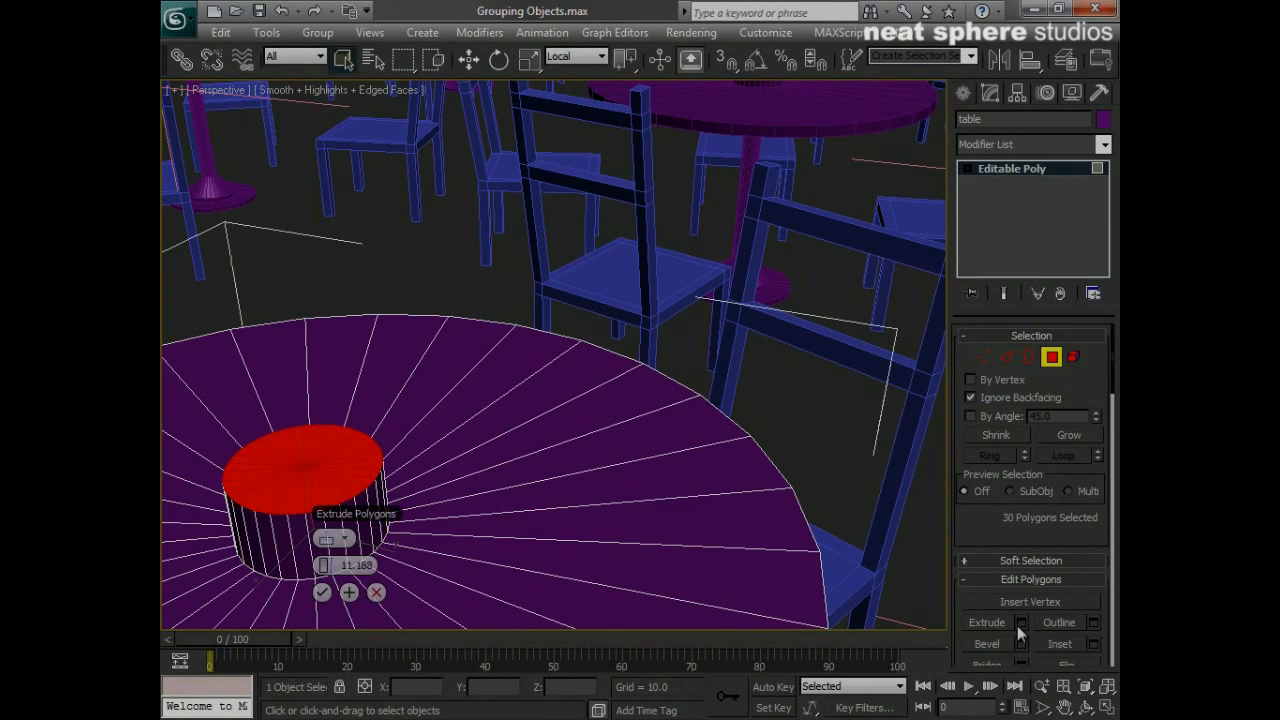
pyautogui.click(321, 592)
pyautogui.hotkey('alt', 'z')
pyautogui.moveTo(483, 323); pyautogui.dragTo(418, 415)
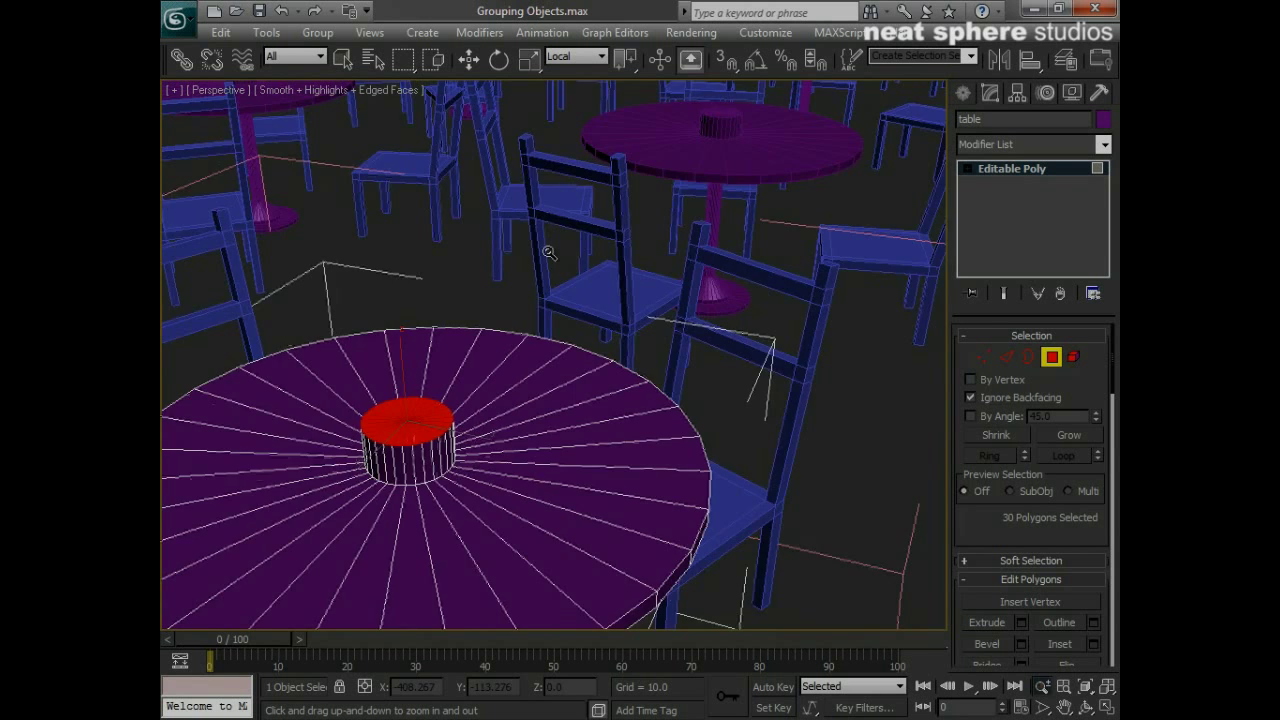
pyautogui.moveTo(548, 253); pyautogui.dragTo(443, 600)
pyautogui.click(1046, 356)
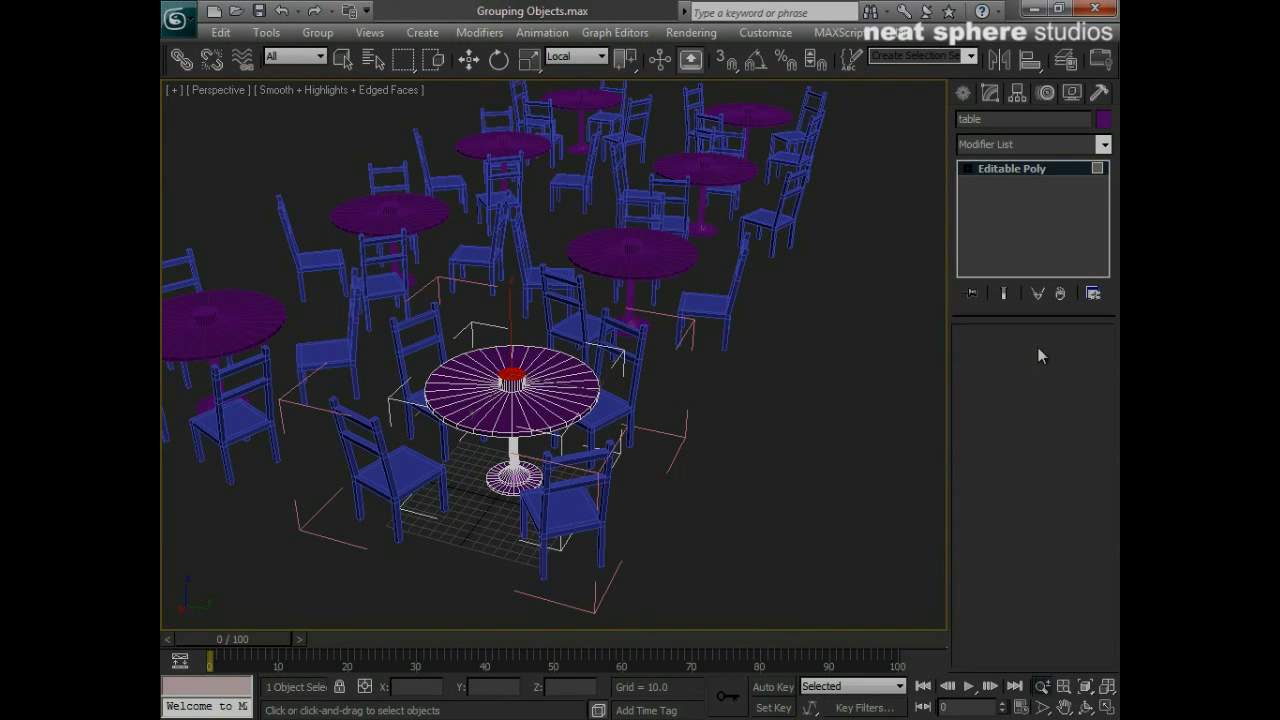
# - Deselect the table, select the open "table and chairs" group's bounding bracket, and close the group
pyautogui.click(745, 397)
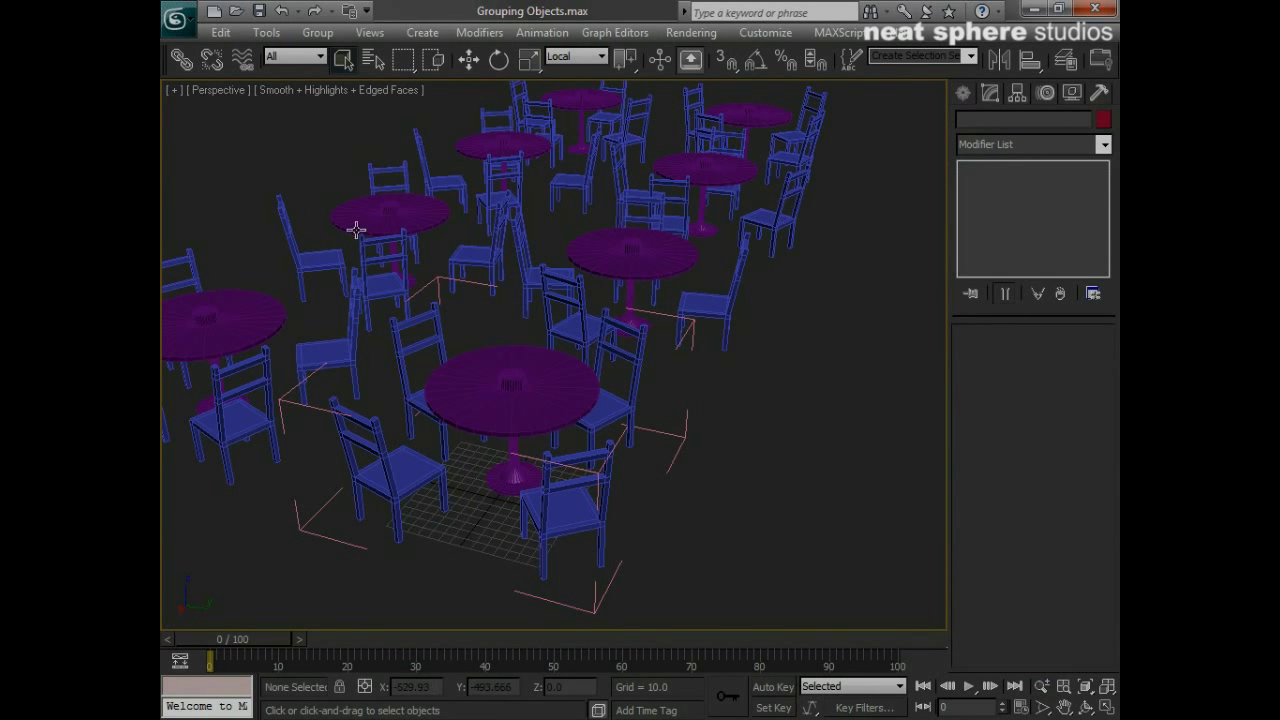
pyautogui.click(438, 285)
pyautogui.click(317, 32)
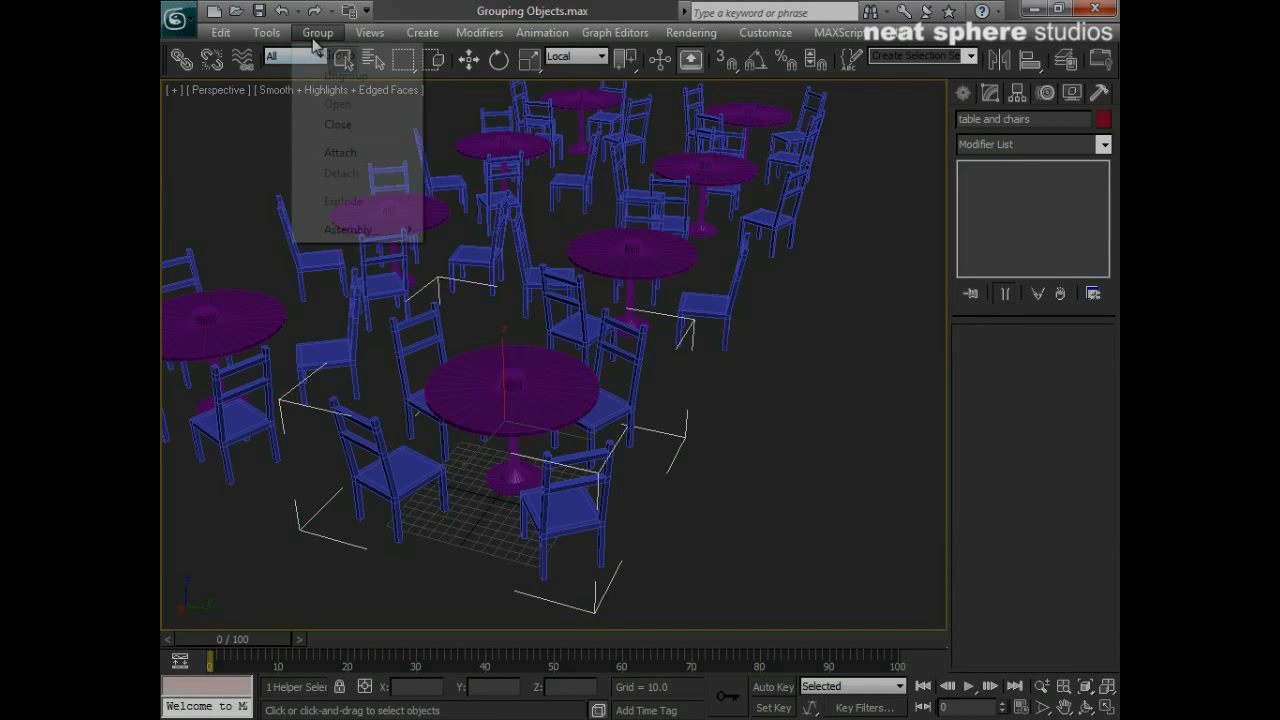
pyautogui.click(330, 126)
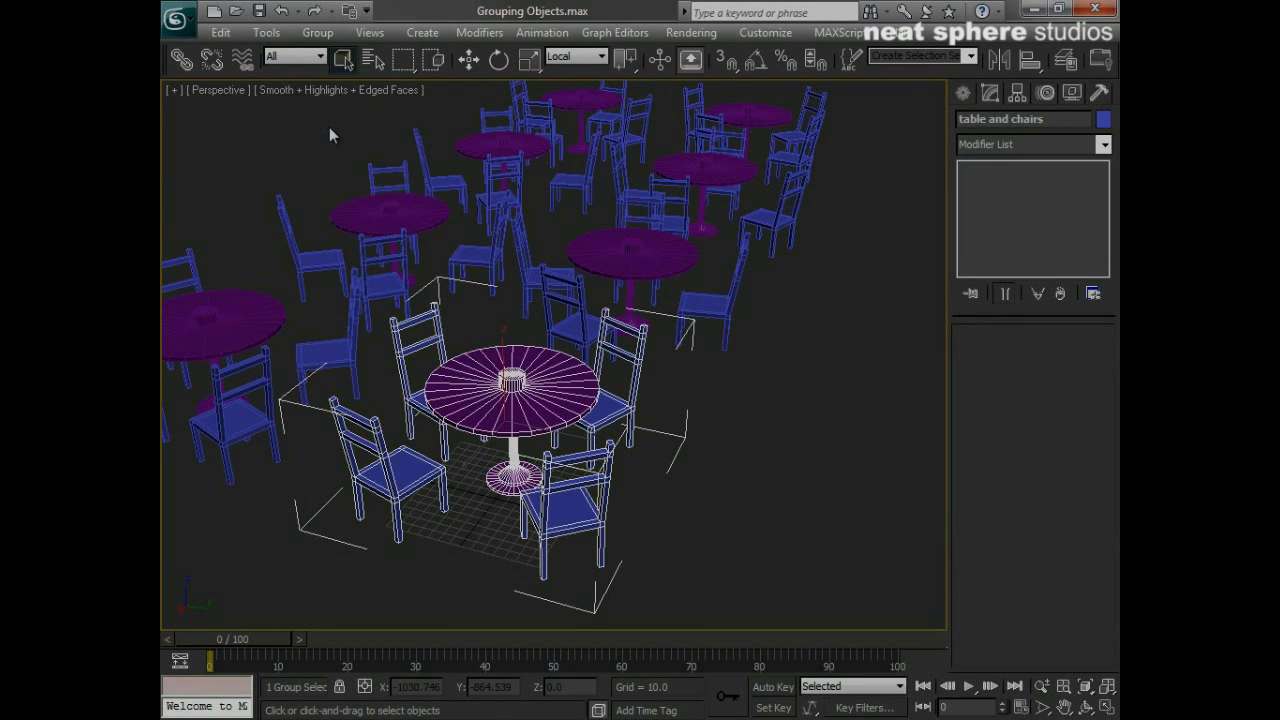
# - Clear the selection and examine the tabletops of all the cloned table and chairs groups for the extruded centre
pyautogui.click(764, 372)
pyautogui.keyDown('alt'); pyautogui.moveTo(769, 497); pyautogui.dragTo(672, 489, button='middle'); pyautogui.keyUp('alt')
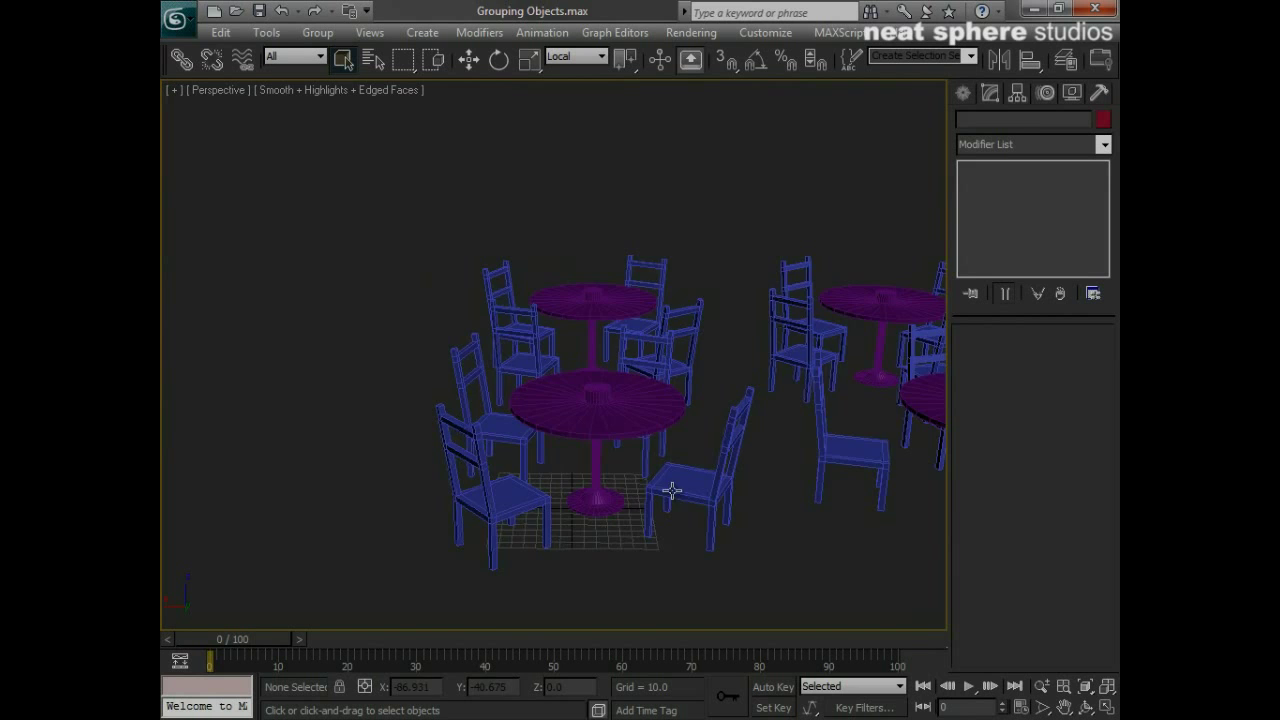
pyautogui.moveTo(853, 500); pyautogui.dragTo(566, 486, button='middle')
pyautogui.hotkey('alt', 'z')
pyautogui.moveTo(546, 366); pyautogui.dragTo(571, 497)
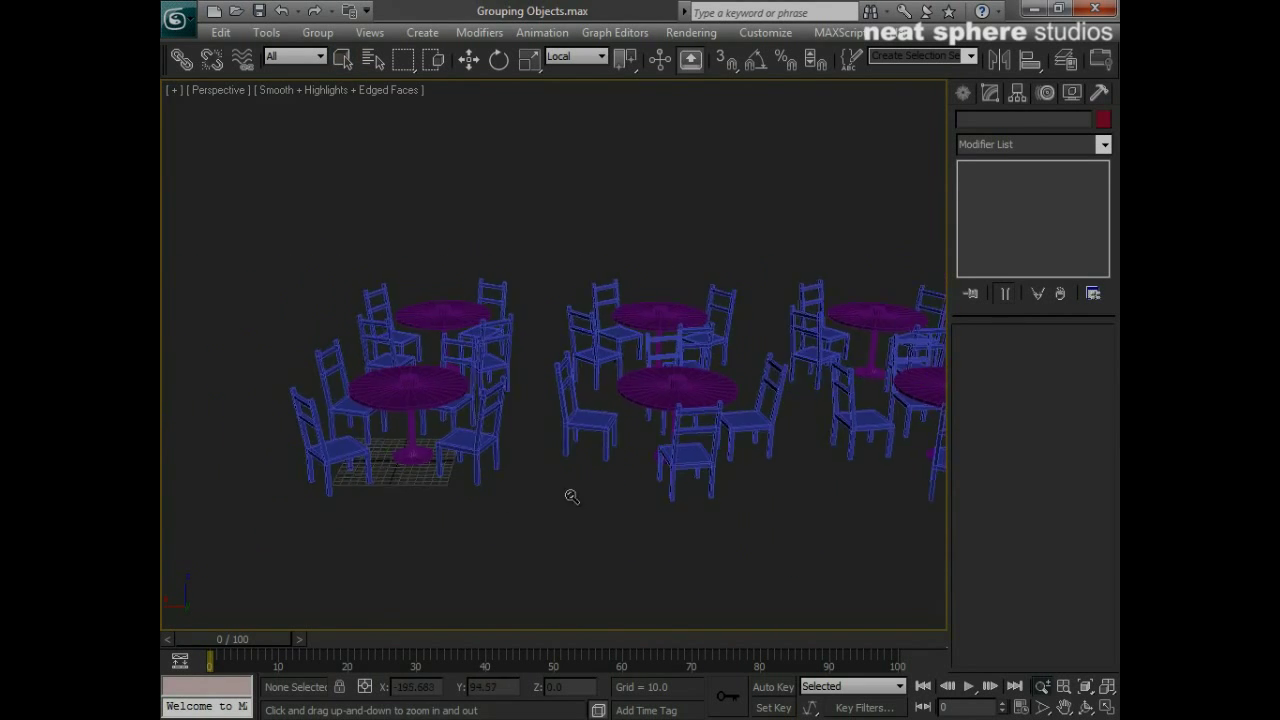
pyautogui.keyDown('alt'); pyautogui.moveTo(572, 497); pyautogui.dragTo(639, 501, button='middle'); pyautogui.keyUp('alt')
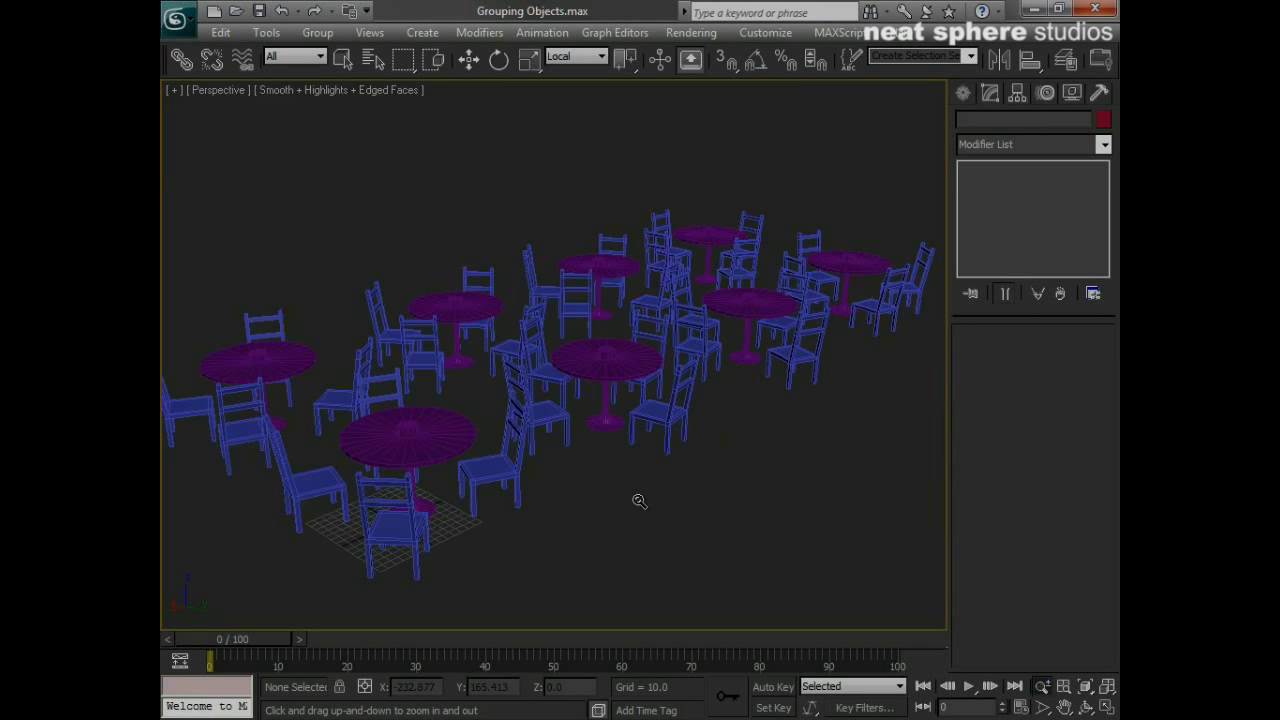
pyautogui.press('q')
pyautogui.click(277, 423)
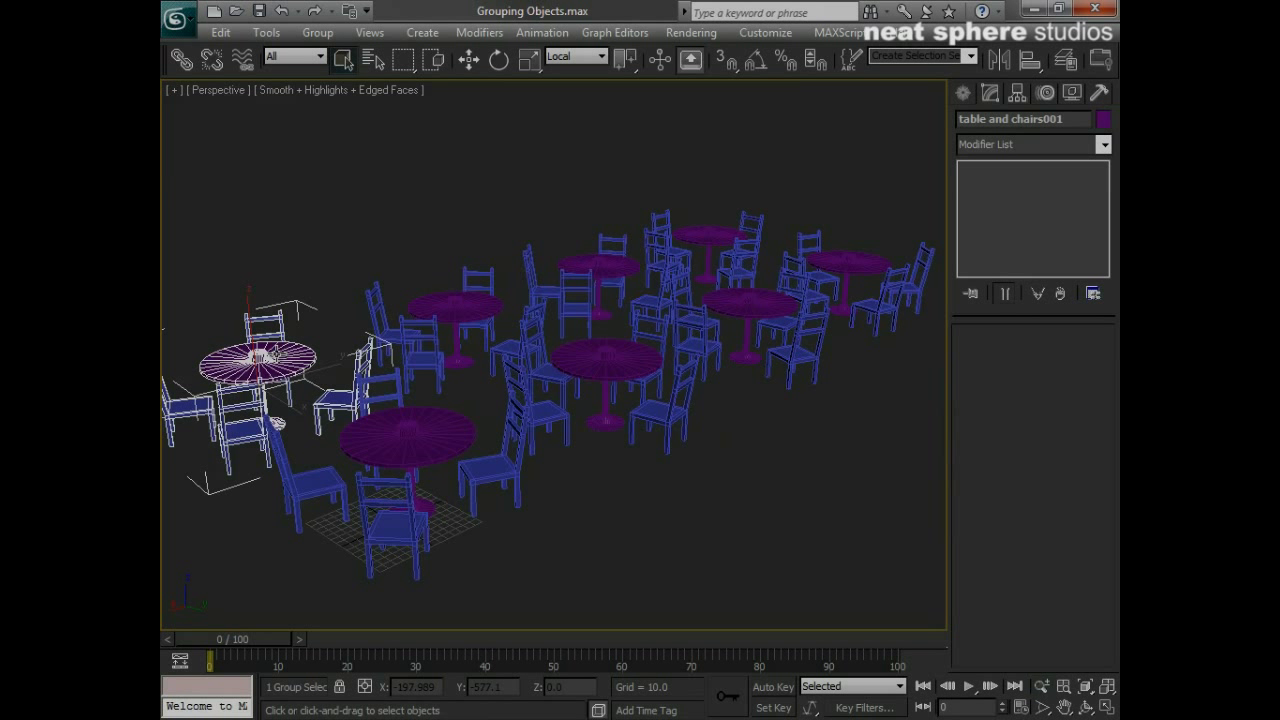
pyautogui.click(317, 32)
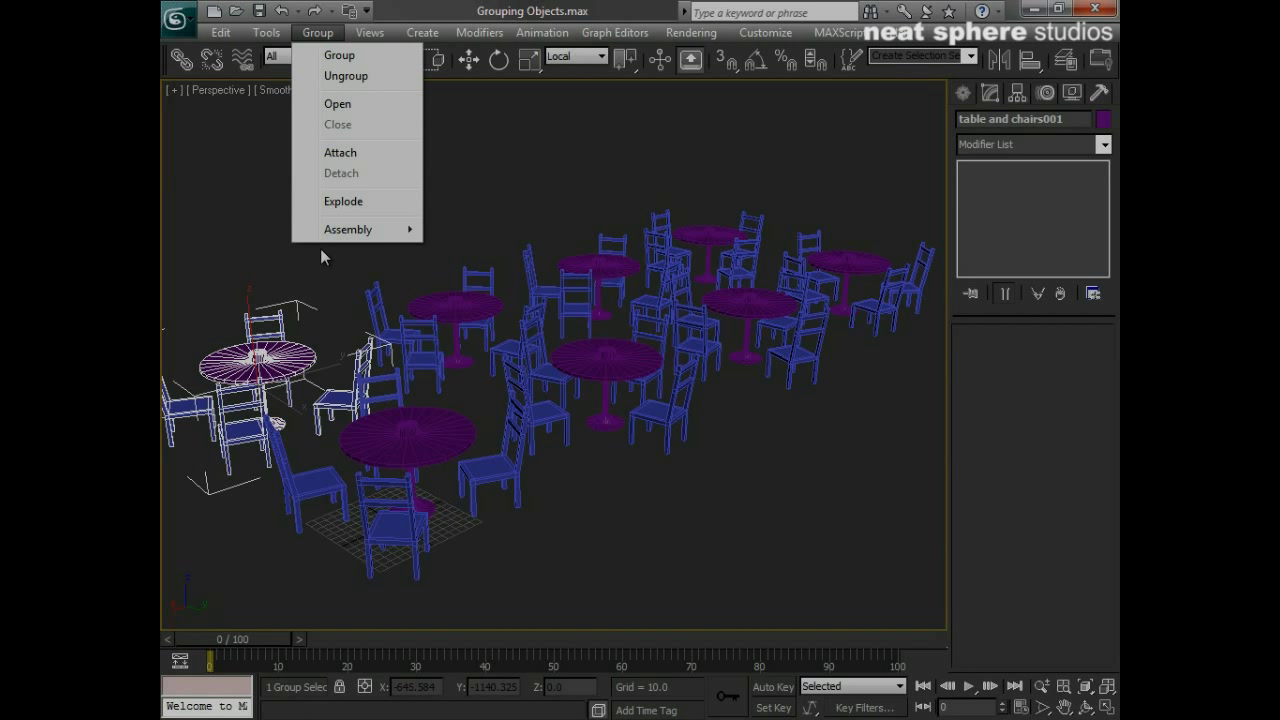
pyautogui.click(231, 258)
pyautogui.click(231, 258)
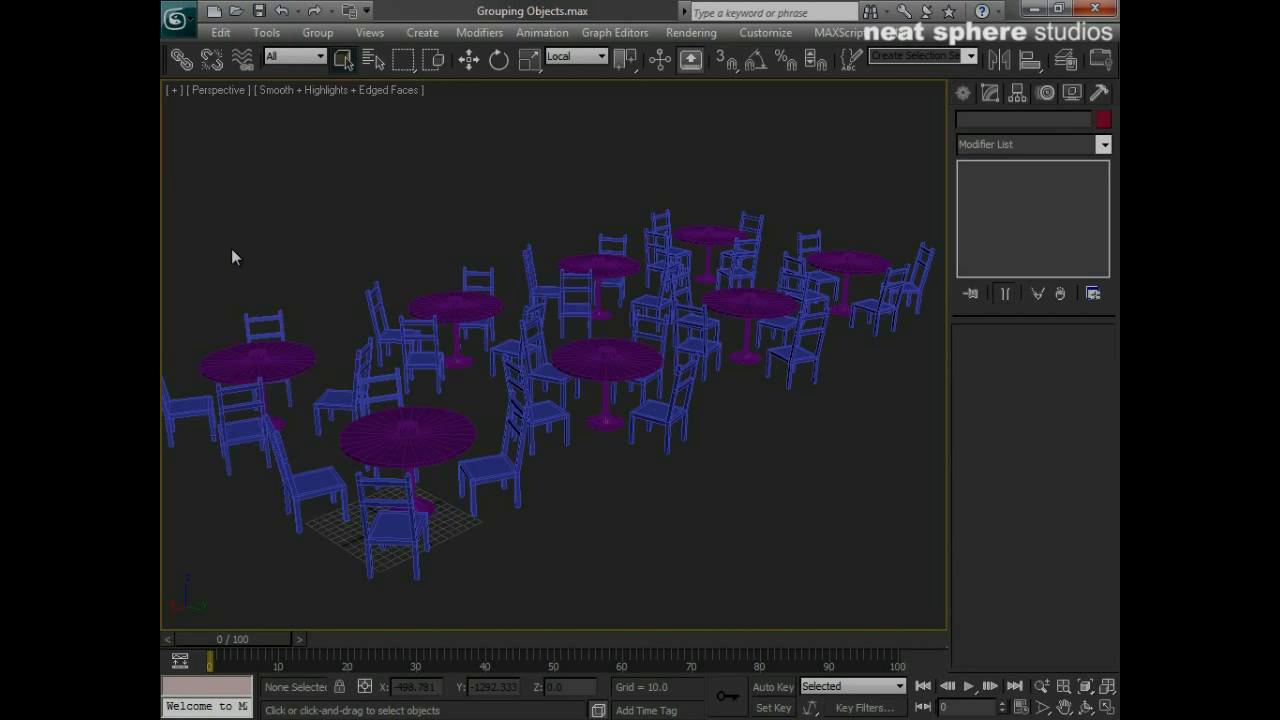
pyautogui.keyDown('ctrl'); pyautogui.keyDown('alt'); pyautogui.moveTo(389, 326); pyautogui.dragTo(566, 489, button='middle'); pyautogui.keyUp('alt'); pyautogui.keyUp('ctrl')
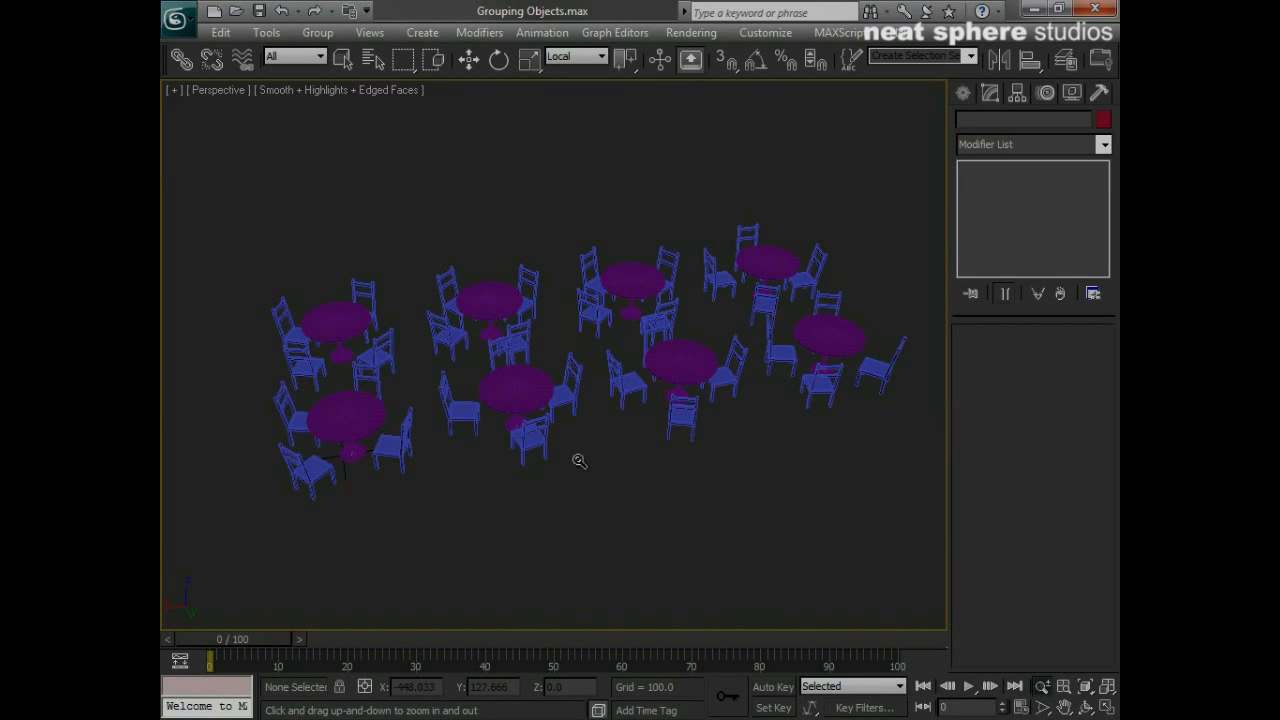